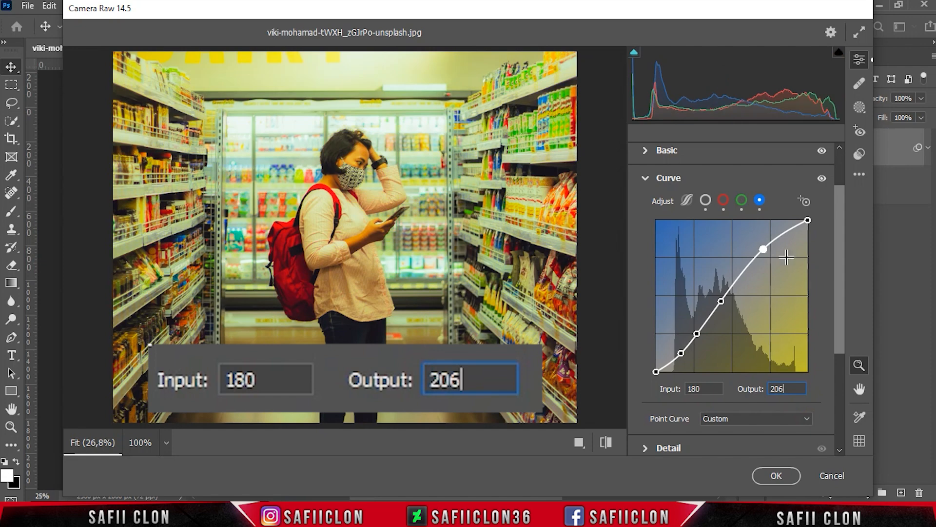
Add an upper point to the blue channel curve with input 212 and output 232.
click(698, 387)
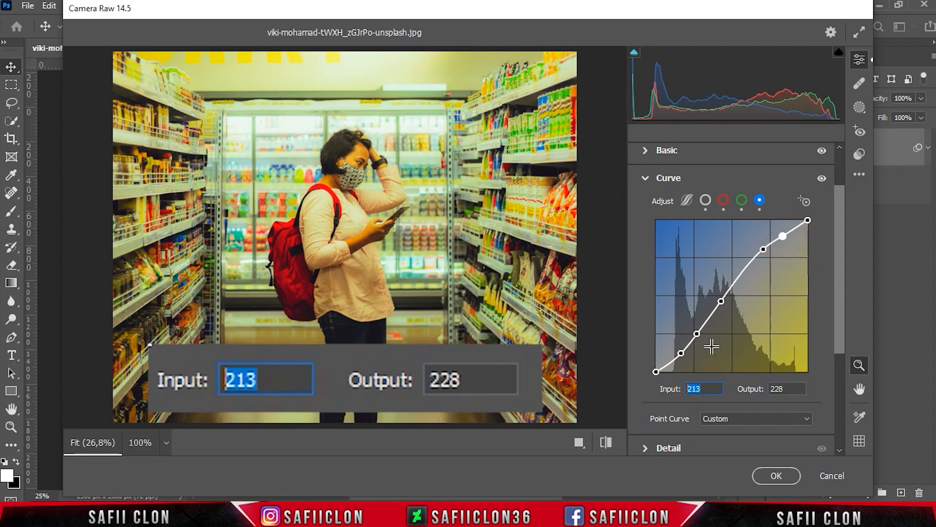
key(Down)
key(Tab)
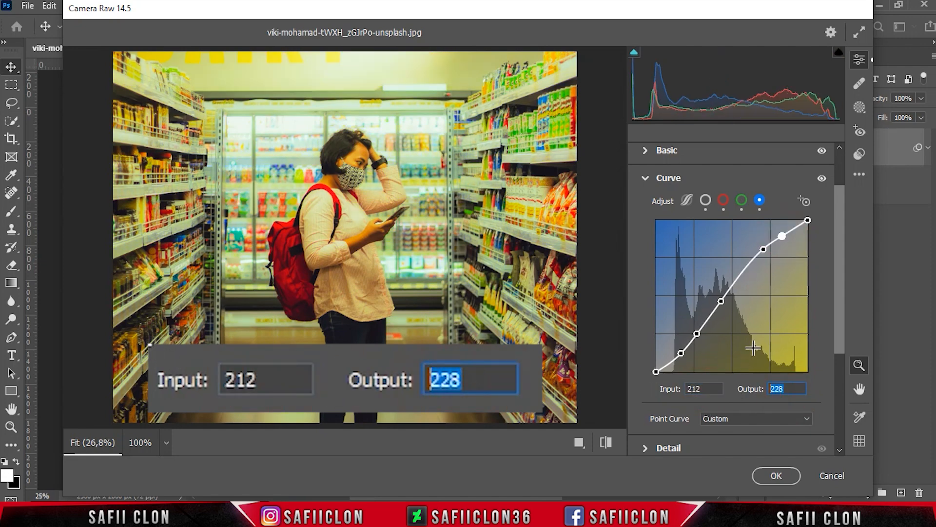
text(232)
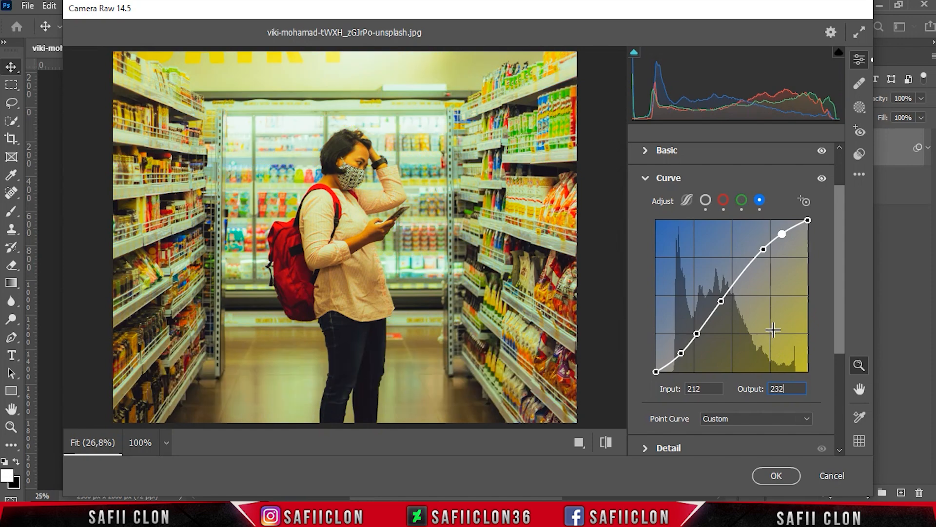
Compare the photo with and without the Curve adjustments.
click(822, 178)
click(822, 179)
click(823, 179)
click(822, 179)
Increase the sharpening and noise reduction in the Detail settings.
drag(839, 220, 807, 315)
click(680, 282)
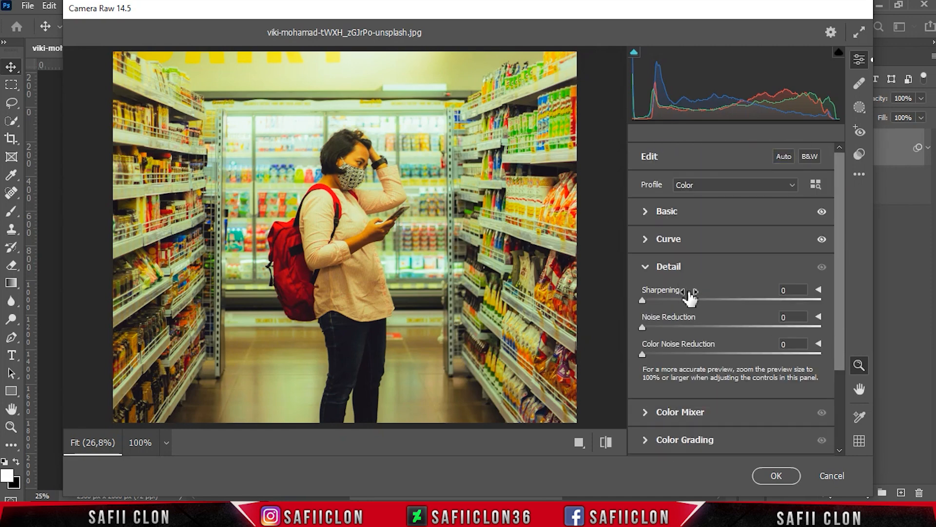
drag(661, 299, 674, 330)
Set the Color Mixer hues to Reds +20, Oranges -4 and Yellows -33, and adjust the Aquas and Blues hues.
drag(838, 347, 836, 403)
click(689, 330)
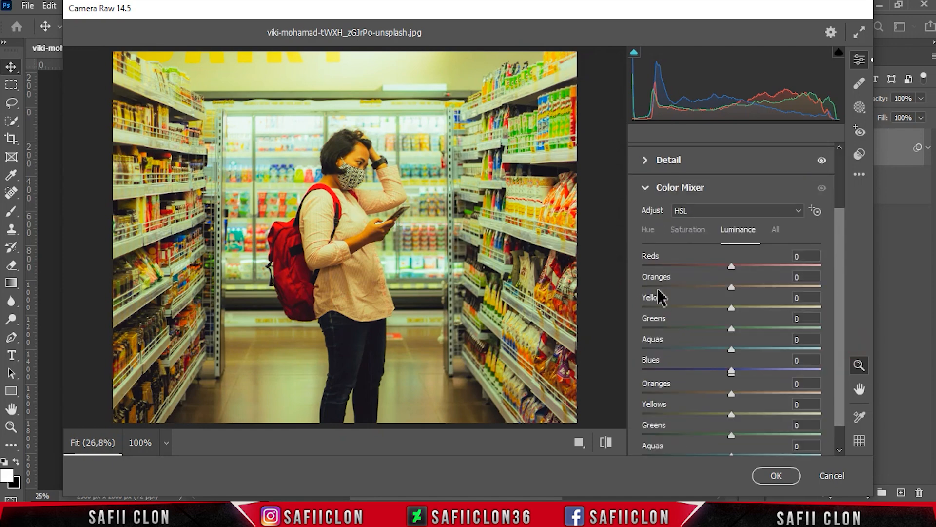
click(649, 232)
drag(732, 267, 707, 307)
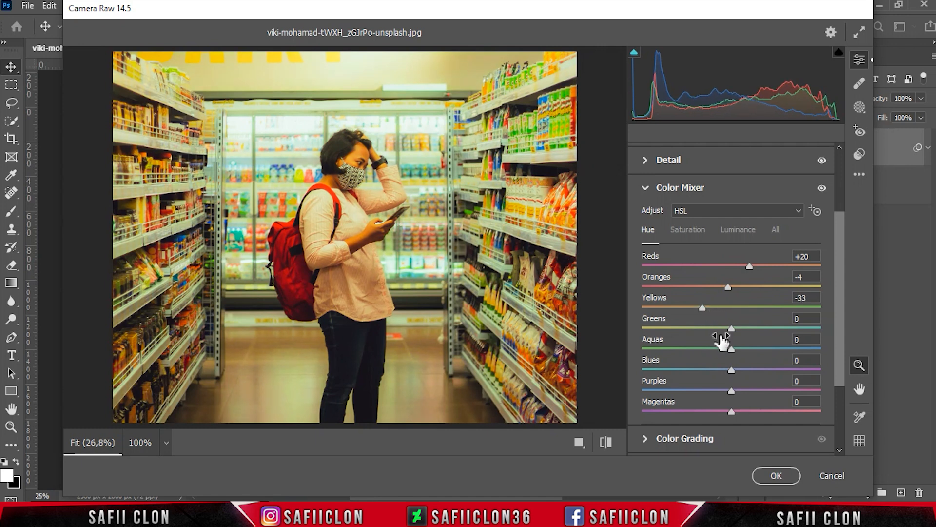
drag(732, 346, 723, 368)
Set the Color Mixer saturation to Reds -25, Oranges -19, Yellows -22, Greens -22, Aquas -60 and Blues -53.
click(702, 233)
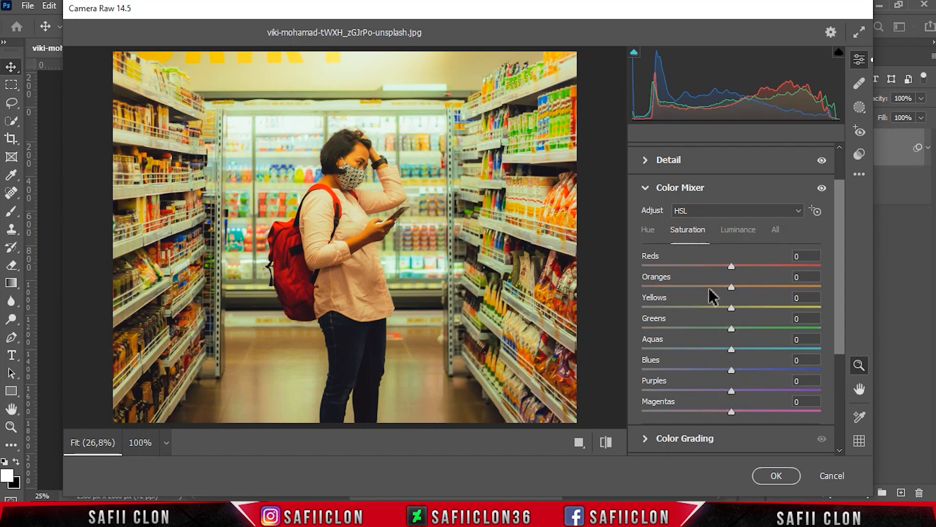
drag(732, 267, 682, 351)
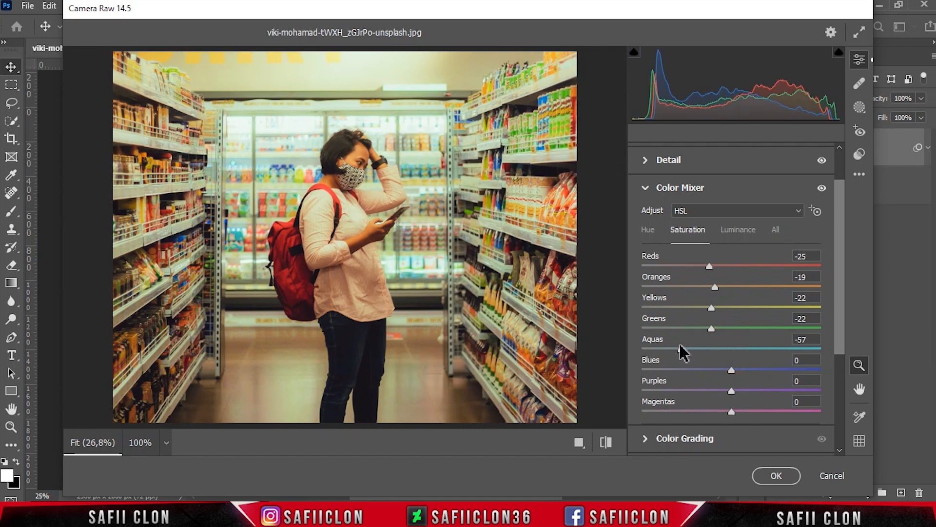
drag(732, 370, 731, 370)
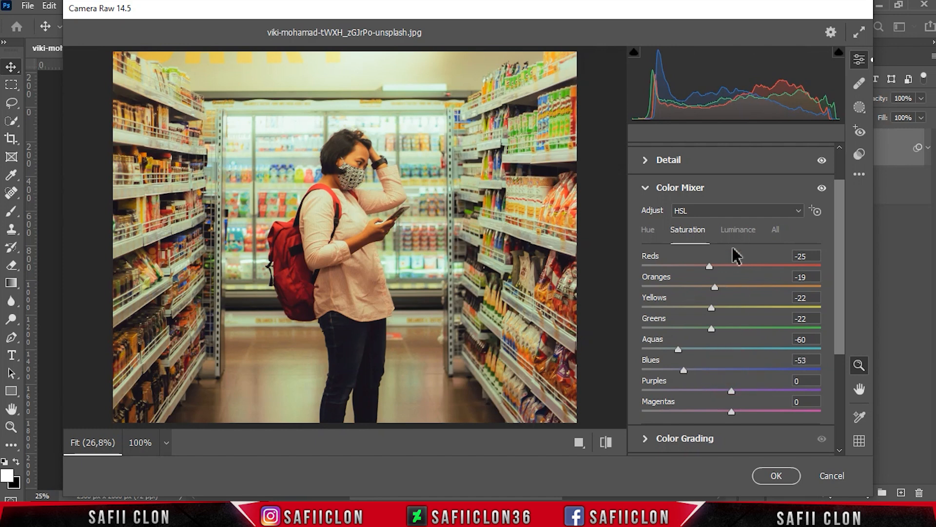
Set the Color Mixer luminance to Reds -13, Oranges -11, Yellows +5, Greens -3, Aquas -16 and Blues -15.
click(735, 230)
drag(732, 267, 737, 307)
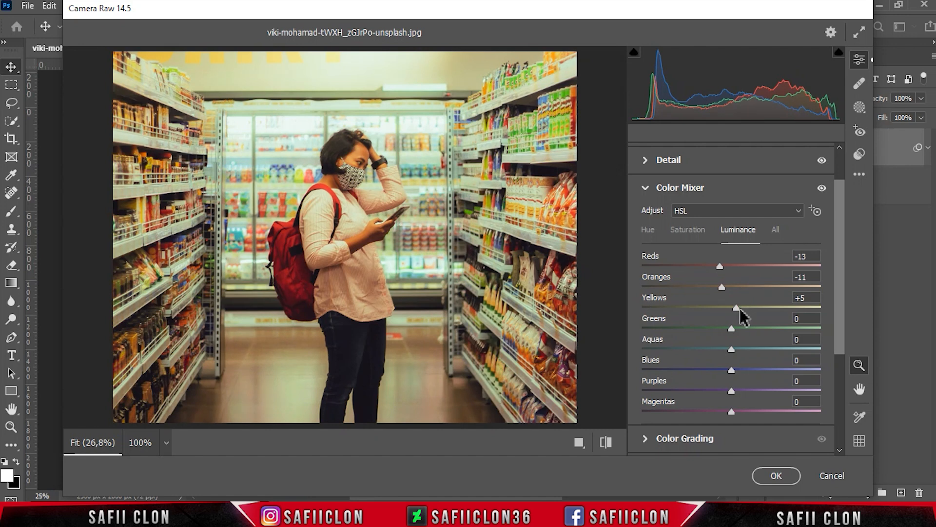
drag(735, 349, 720, 370)
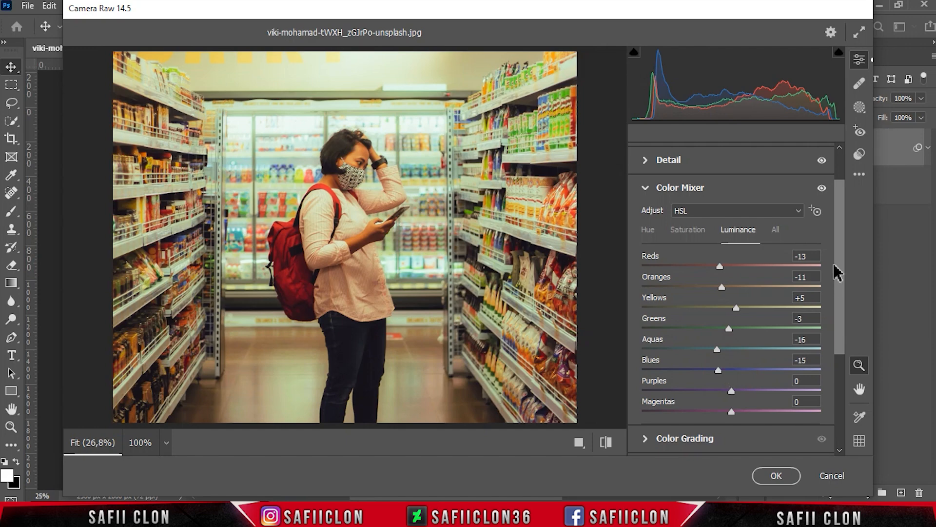
Color grade the shadows with hue 223, saturation 41 and luminance -4.
drag(837, 272, 853, 359)
click(707, 337)
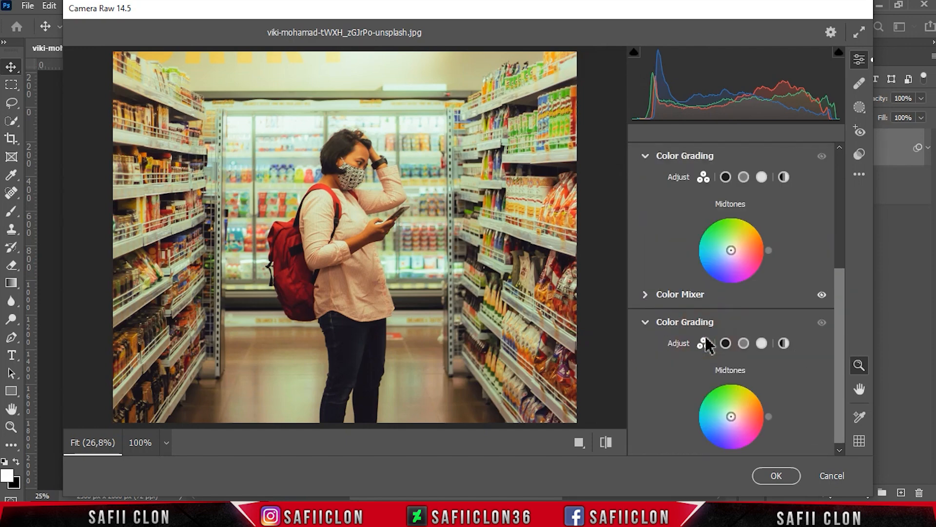
click(725, 177)
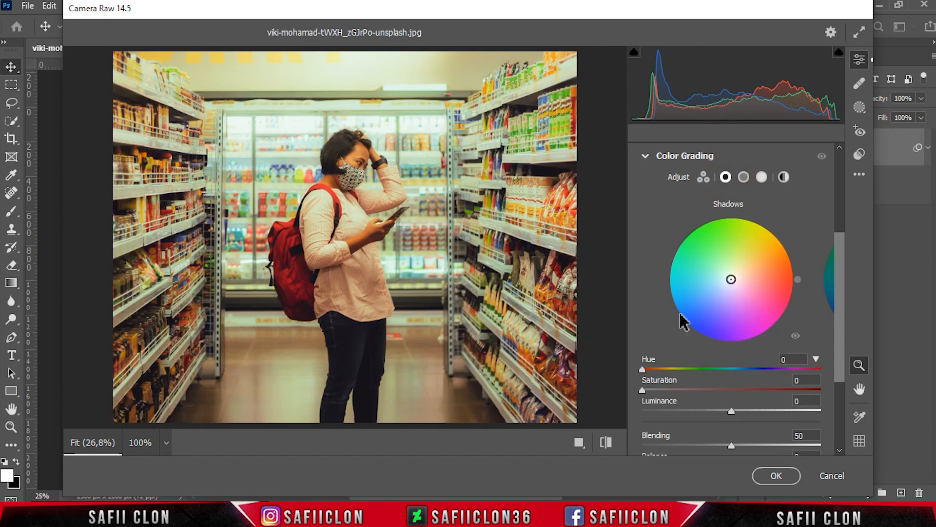
drag(644, 369, 755, 371)
drag(643, 391, 728, 412)
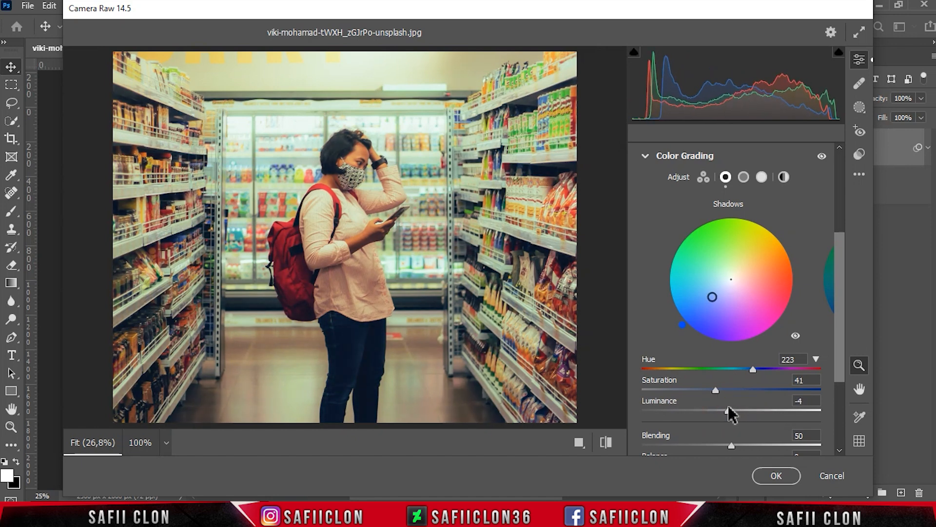
Add film grain of 14 to the photo in the Effects settings.
drag(840, 318, 837, 393)
click(687, 418)
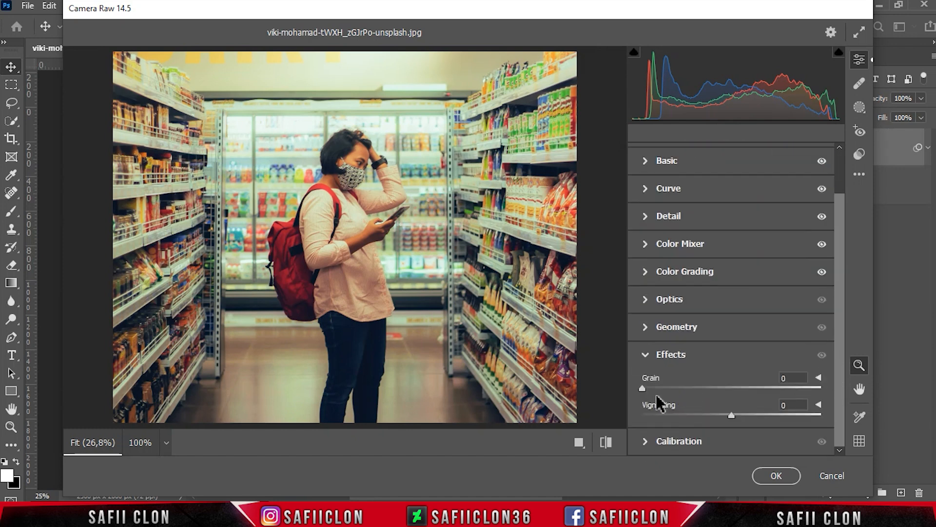
drag(687, 388, 668, 387)
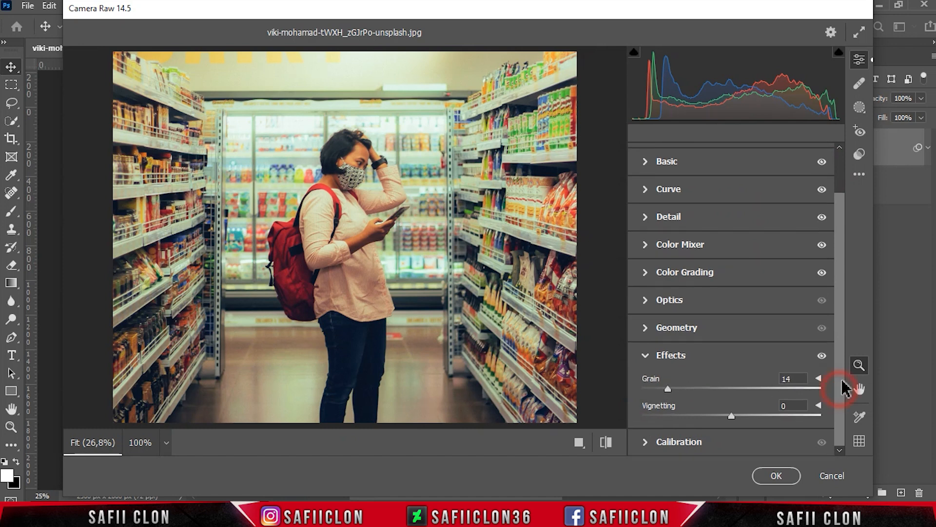
Cycle through the before/after views to compare the graded photo with the original, ending on the single view.
drag(841, 385, 843, 339)
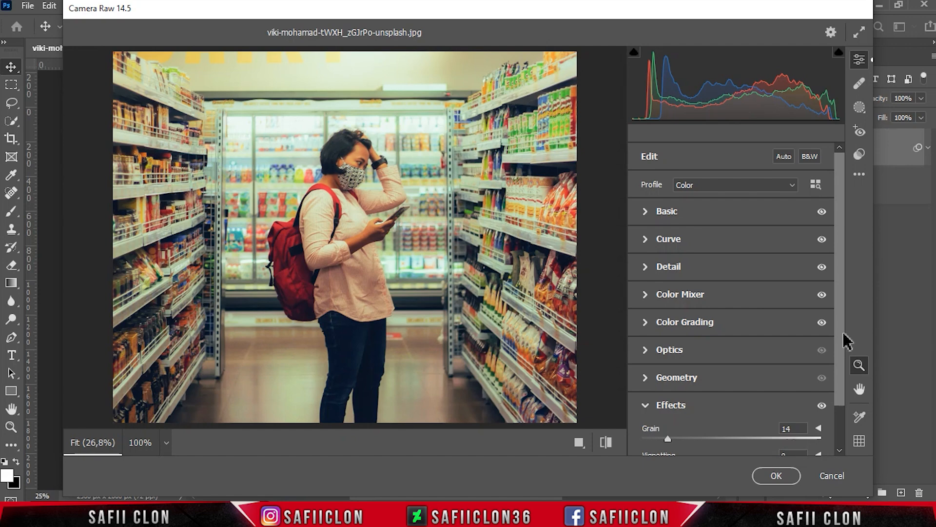
click(579, 442)
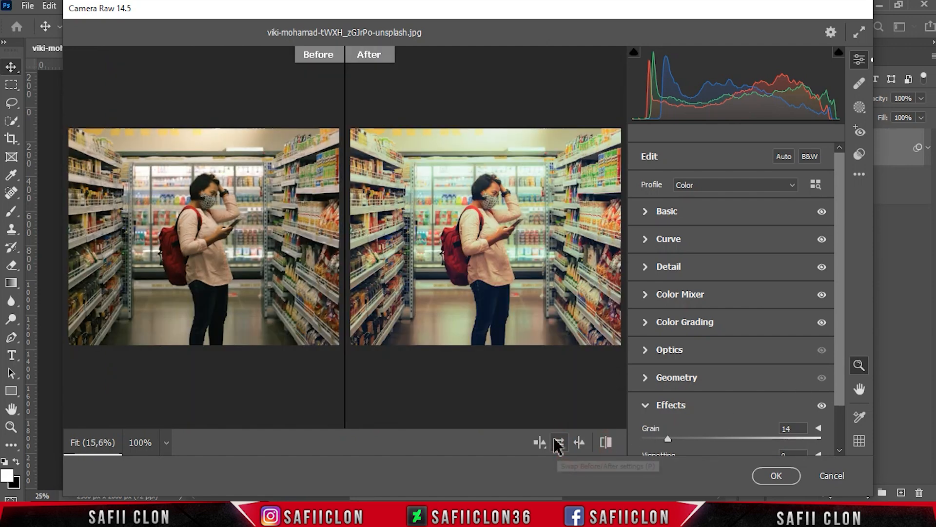
click(545, 442)
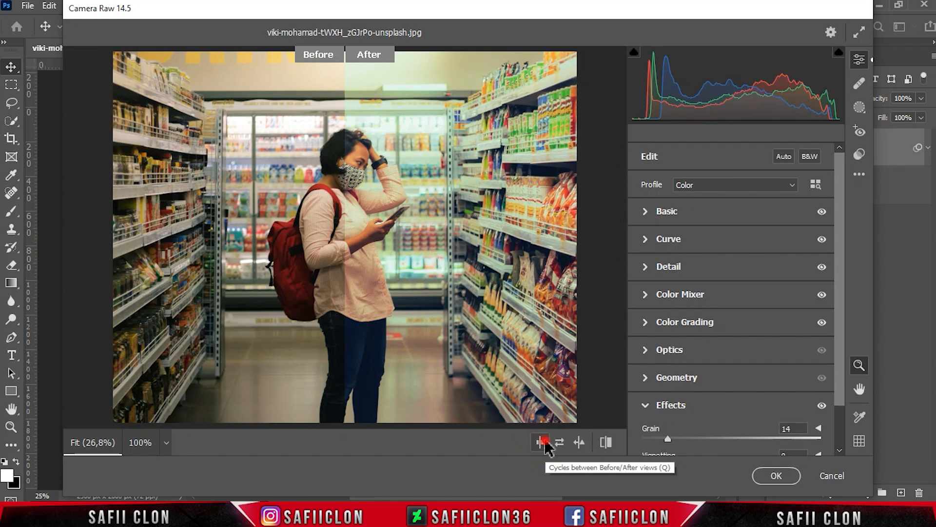
click(545, 441)
click(545, 441)
click(545, 440)
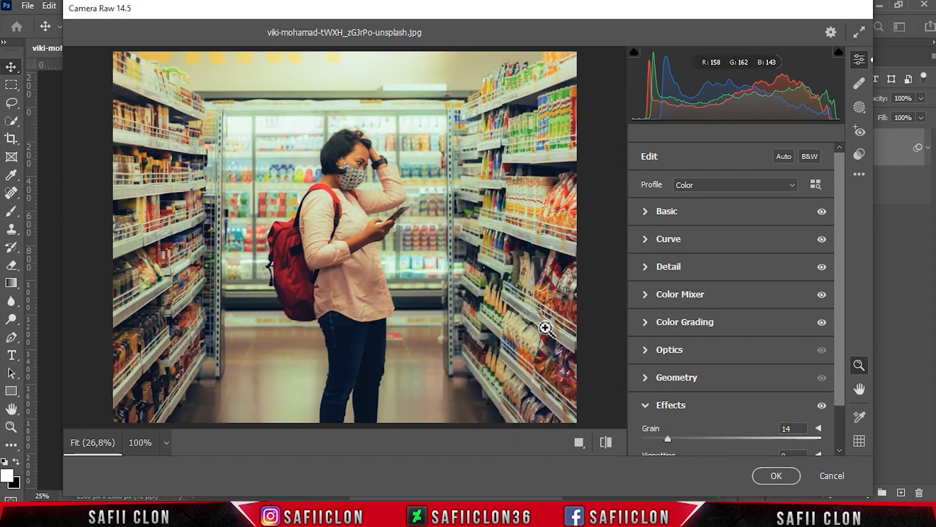
Set Clarity to -43 and Dehaze to -13 in the Basic settings, and apply the Camera Raw adjustments.
click(667, 211)
drag(843, 306, 854, 360)
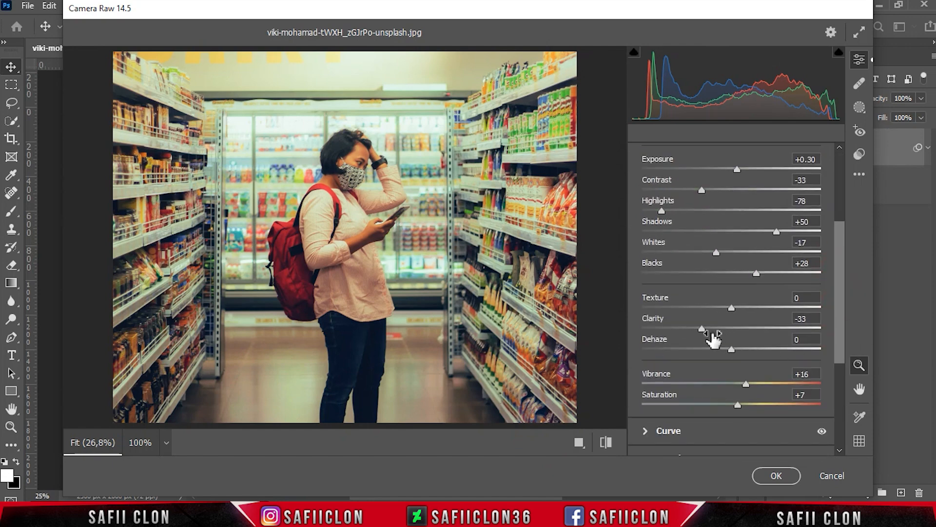
drag(699, 328, 691, 327)
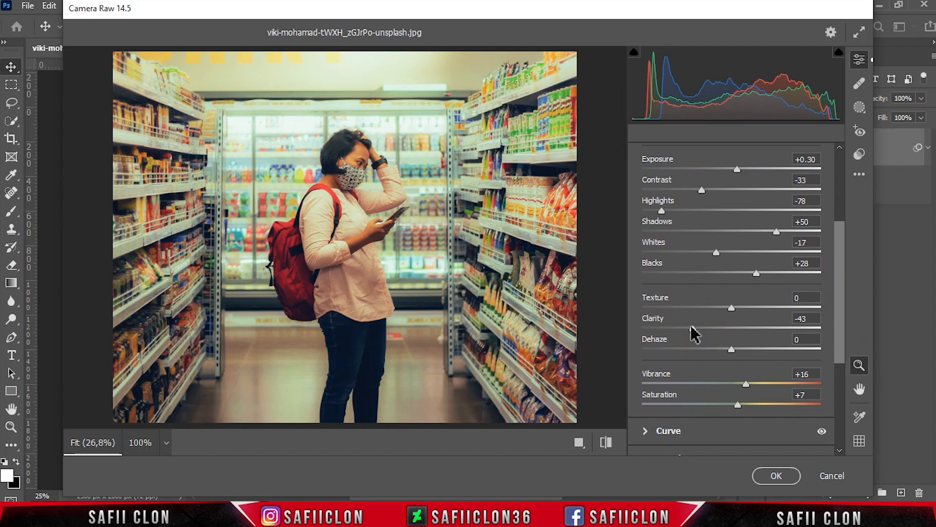
drag(750, 349, 721, 349)
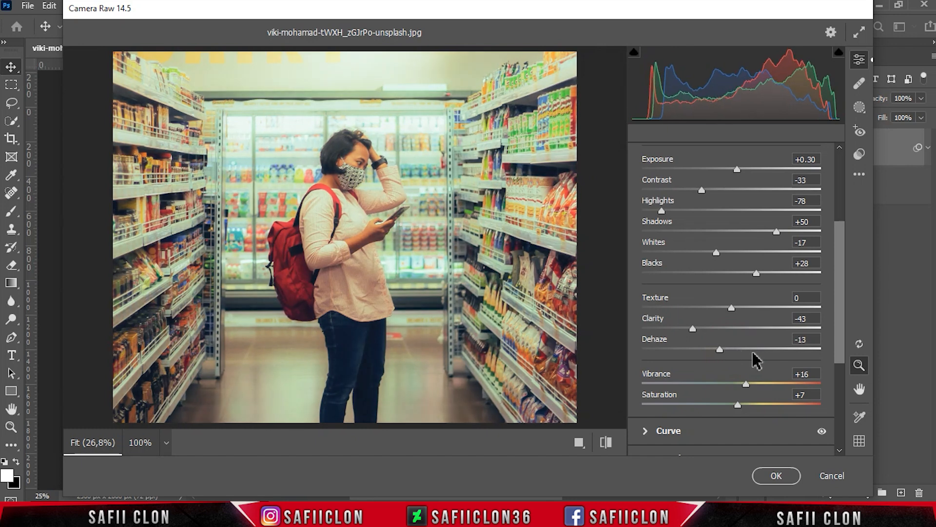
click(776, 476)
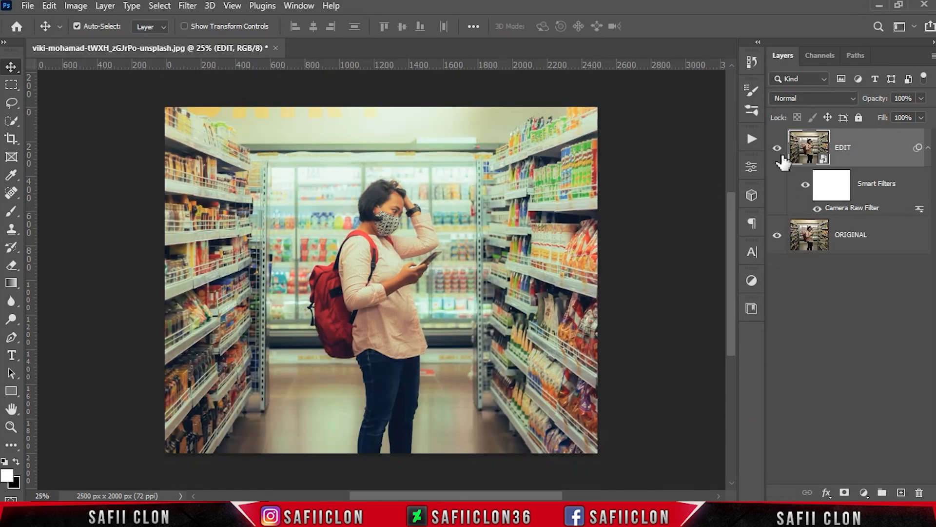
Compare the EDIT layer with the original by toggling its visibility, and inspect the woman at close range.
click(779, 148)
click(778, 149)
click(778, 148)
click(778, 148)
click(778, 148)
click(779, 148)
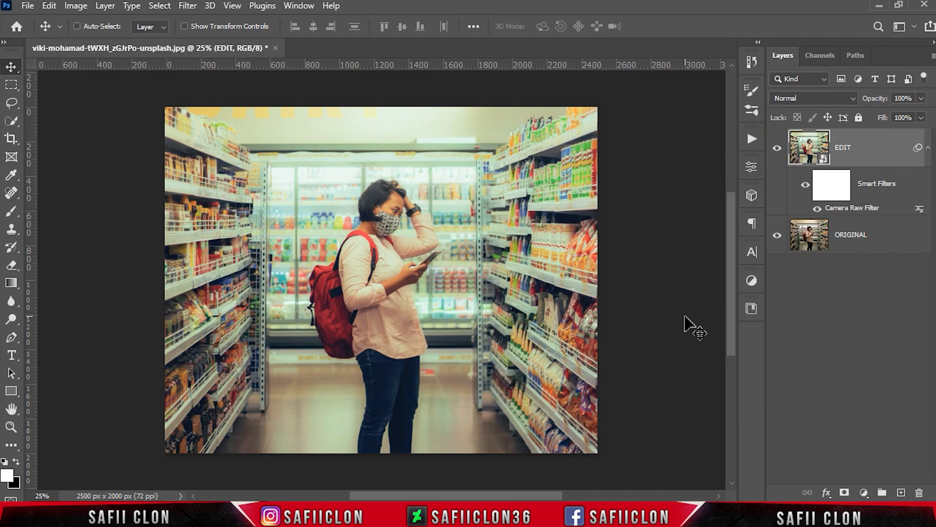
key(ctrl+plus)
key(ctrl+plus)
key(ctrl+plus)
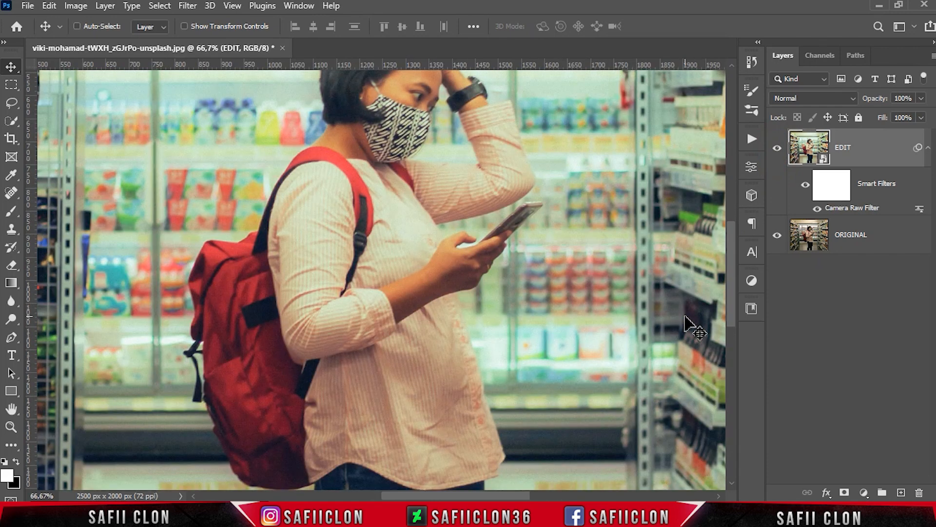
key(ctrl+minus)
key(ctrl+minus)
key(ctrl+minus)
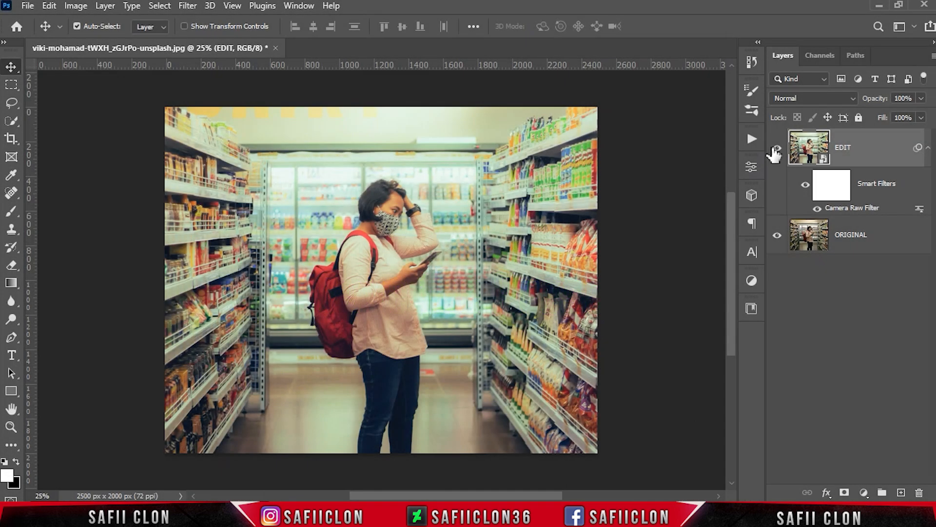
click(777, 148)
click(777, 148)
click(777, 149)
click(777, 148)
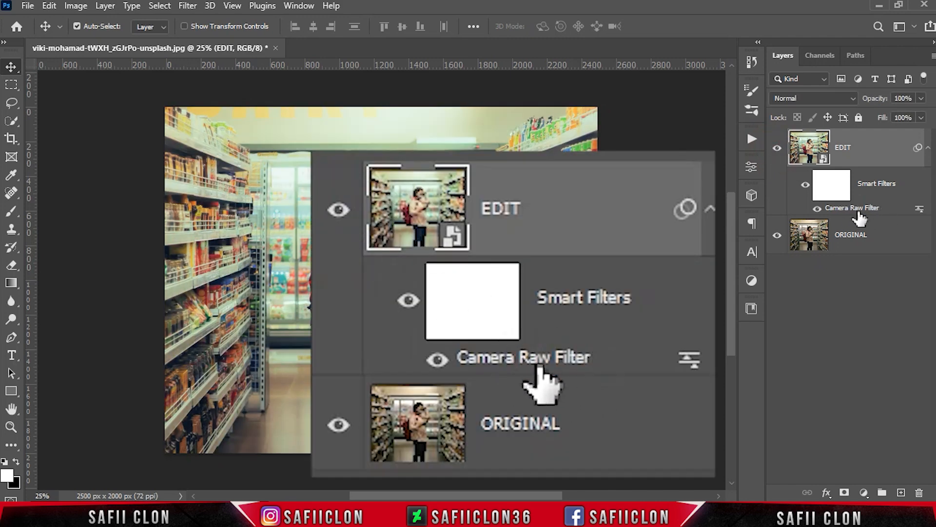
Reopen the EDIT layer's Camera Raw Filter and save its settings as GFLM in the Grocery Film folder.
double_click(855, 210)
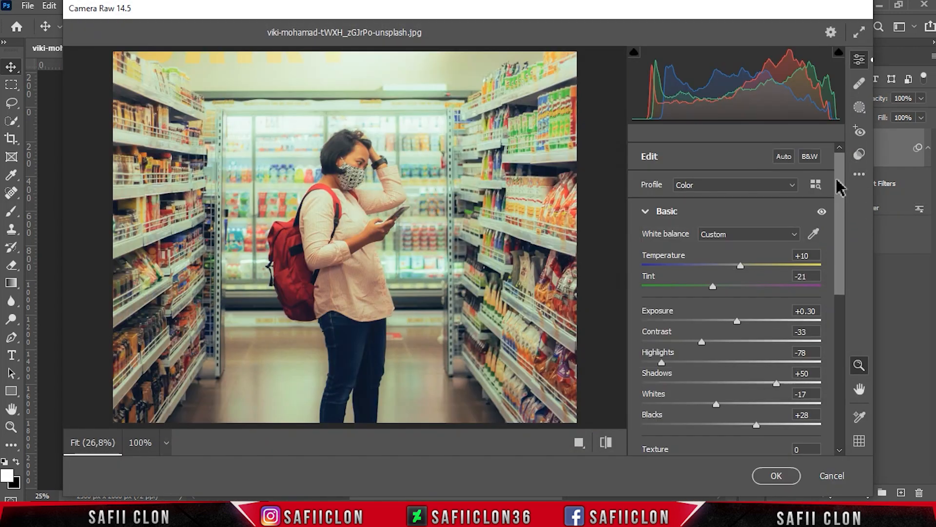
click(859, 174)
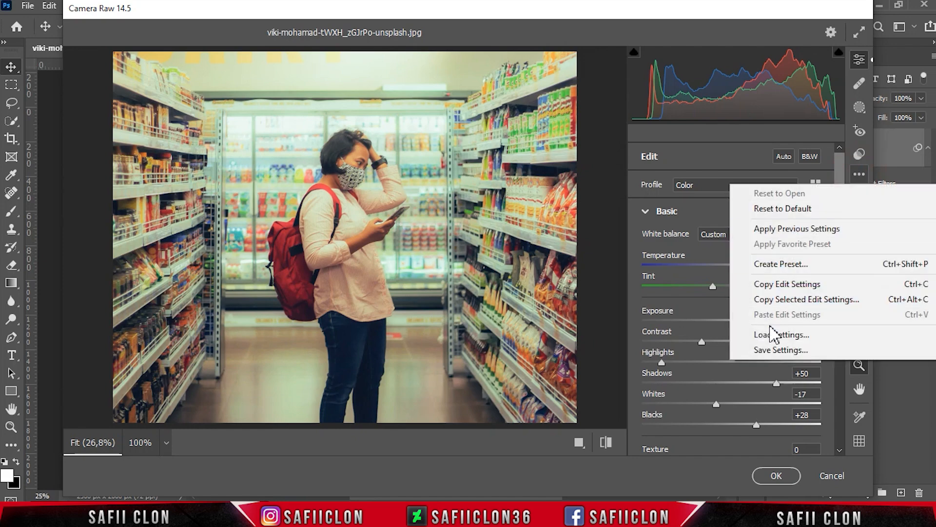
click(793, 350)
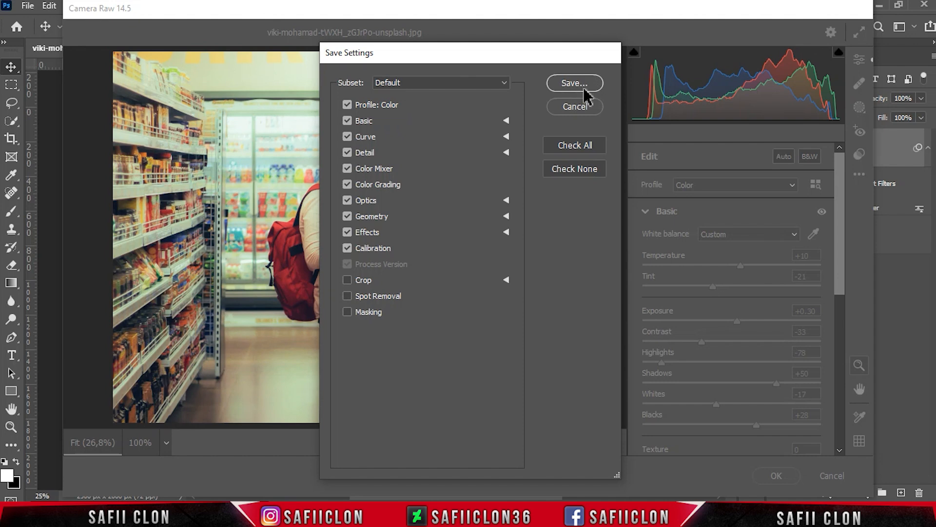
click(584, 86)
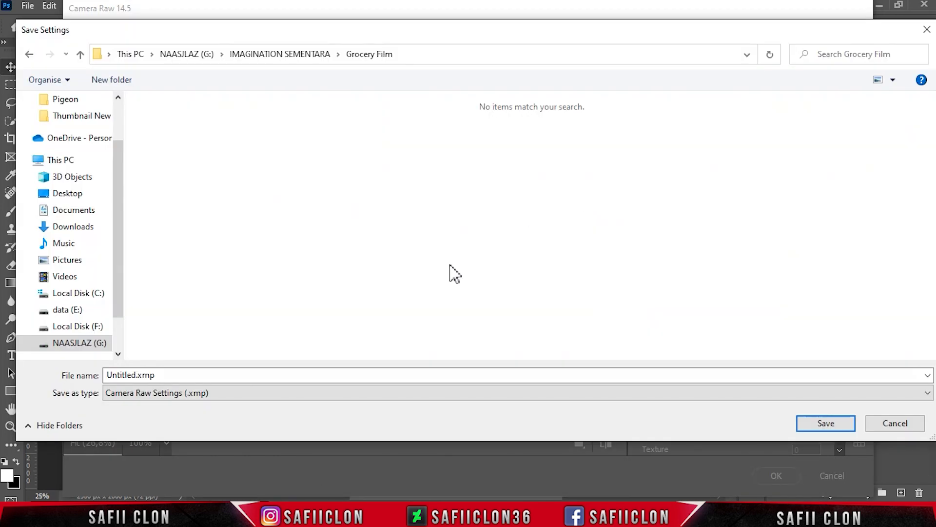
double_click(158, 375)
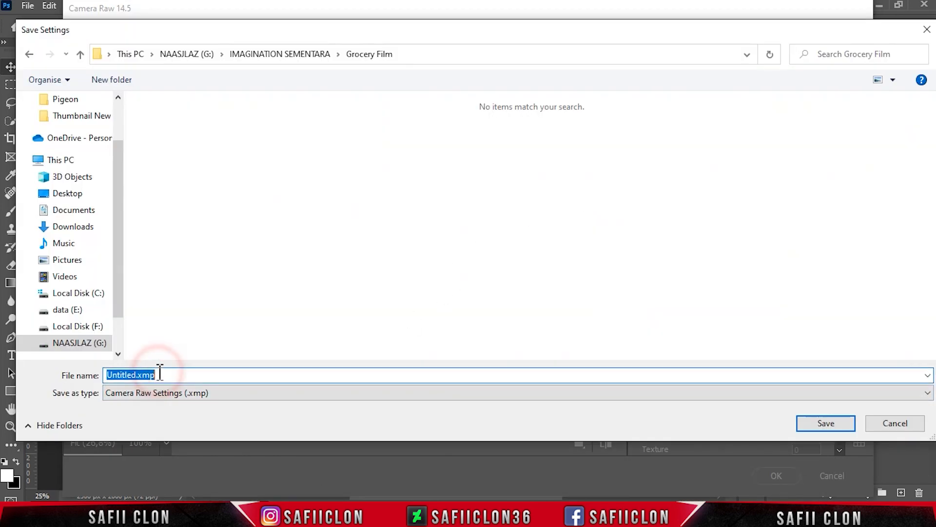
text(GFLM)
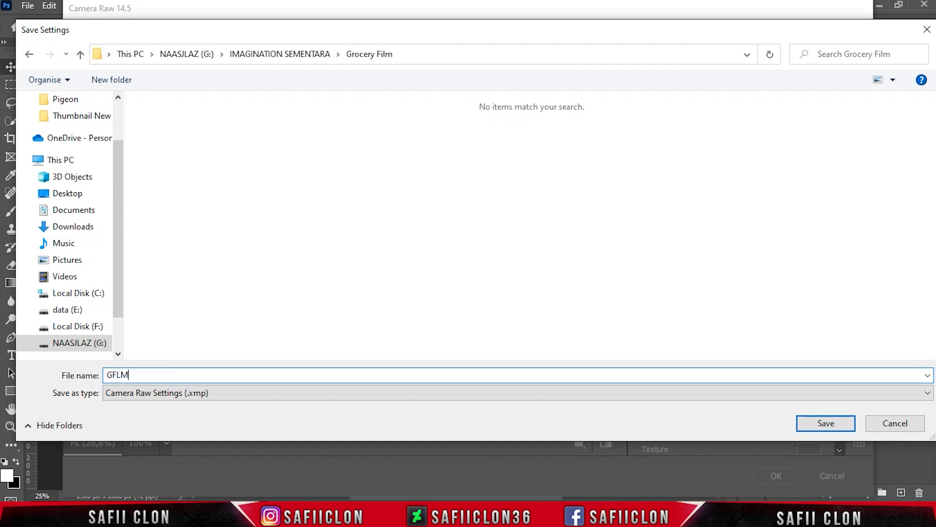
click(825, 422)
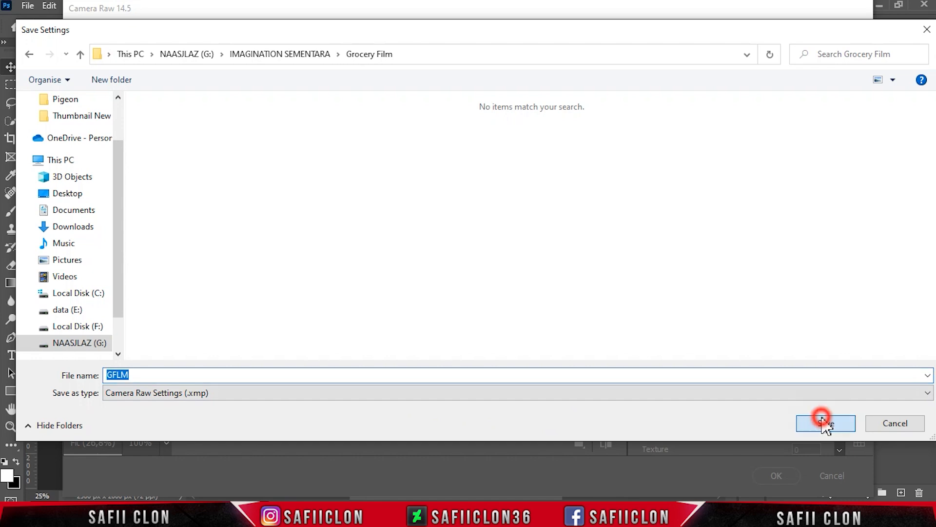
Cycle through the before/after views of the graded photo and close Camera Raw, keeping its adjustments.
click(582, 443)
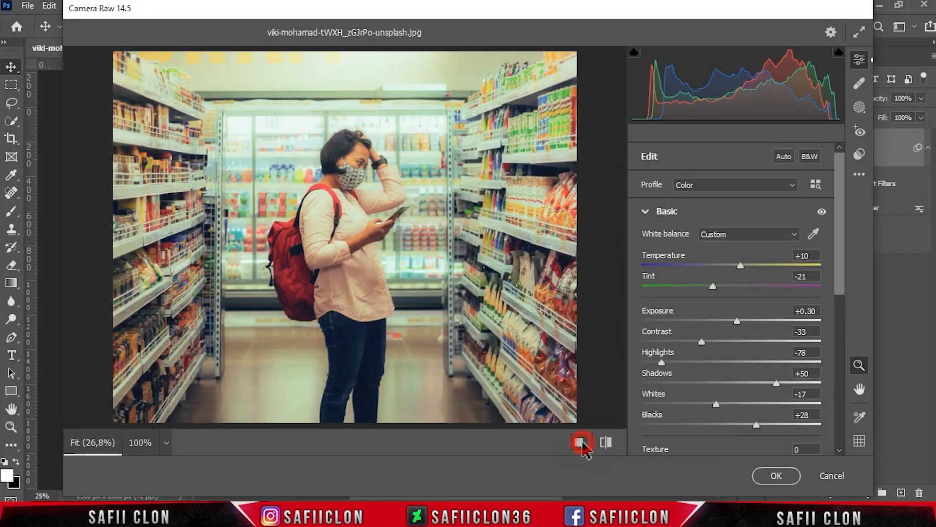
click(539, 443)
click(539, 443)
click(540, 443)
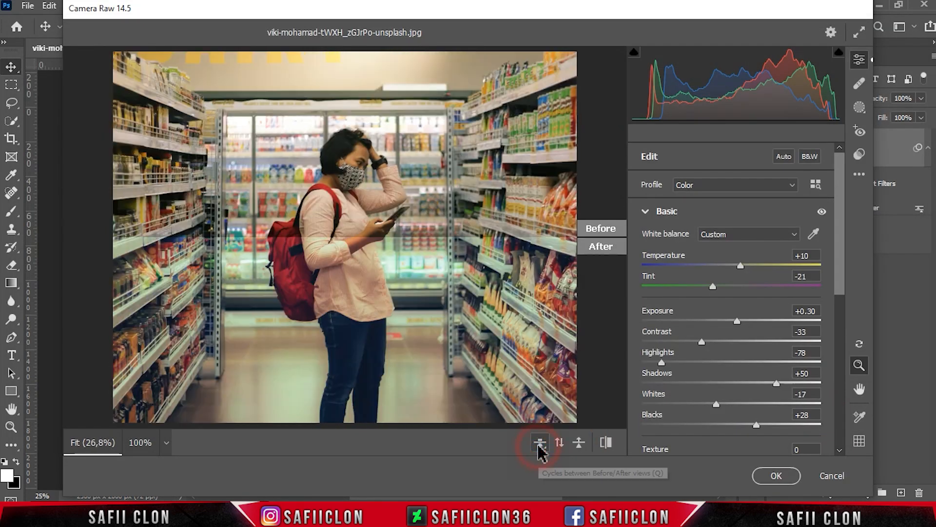
click(539, 442)
click(768, 476)
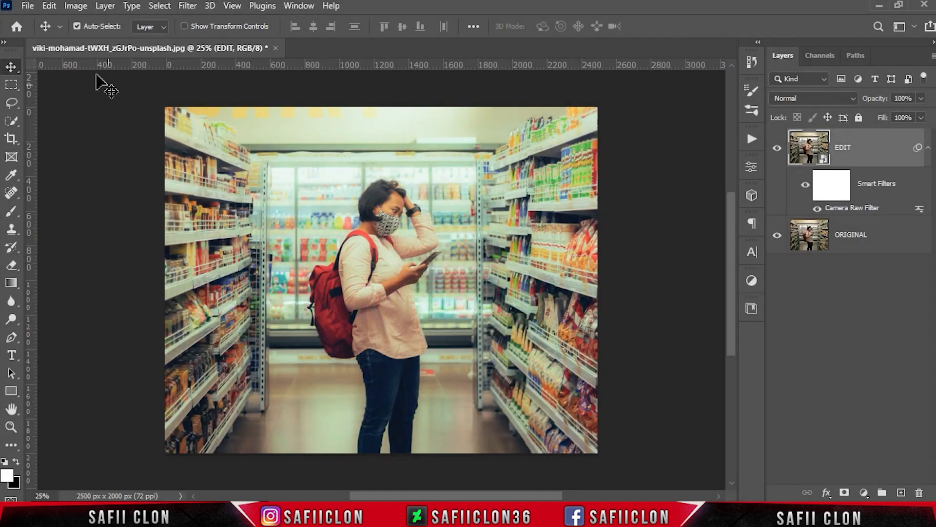
Open the landscape photo of the dark-haired woman reaching toward a shelf from the Grocery Film folder.
click(28, 6)
click(49, 35)
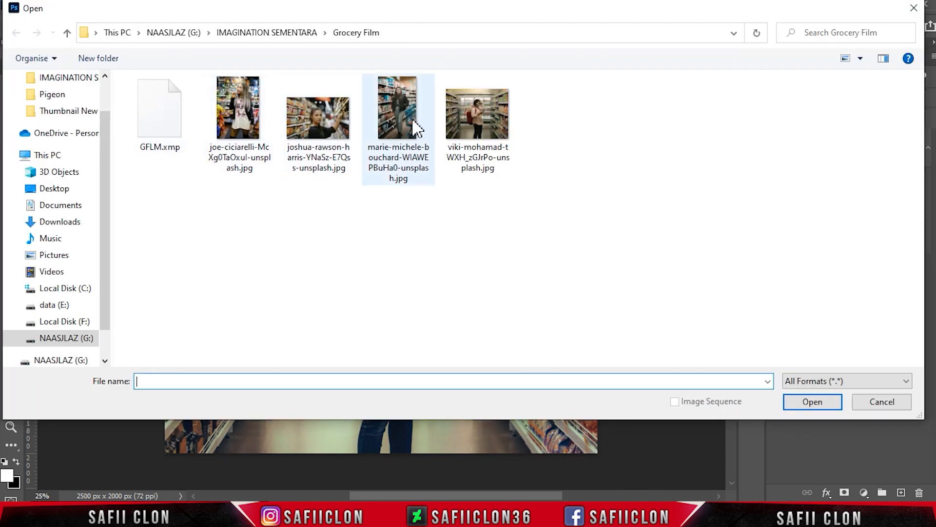
click(333, 138)
click(829, 399)
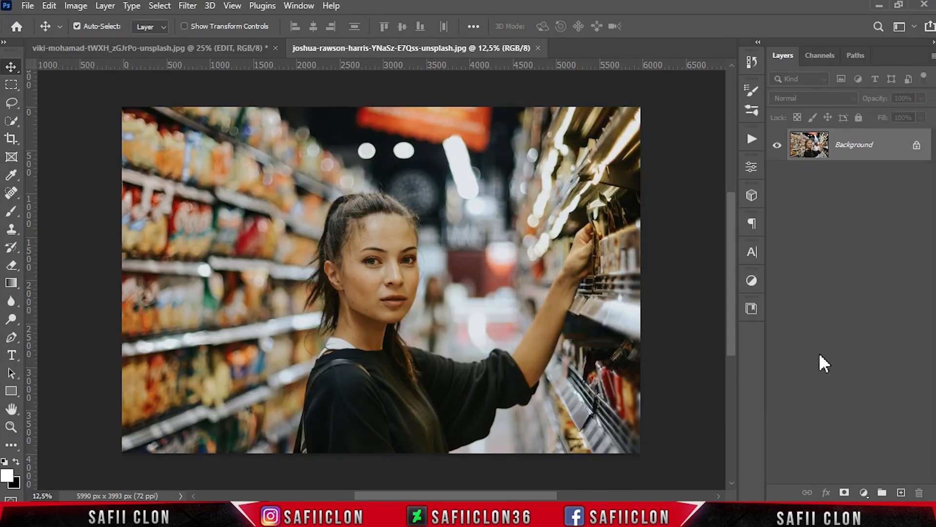
Duplicate the Background layer of the newly opened photo and convert the copy to a smart object.
right_click(880, 150)
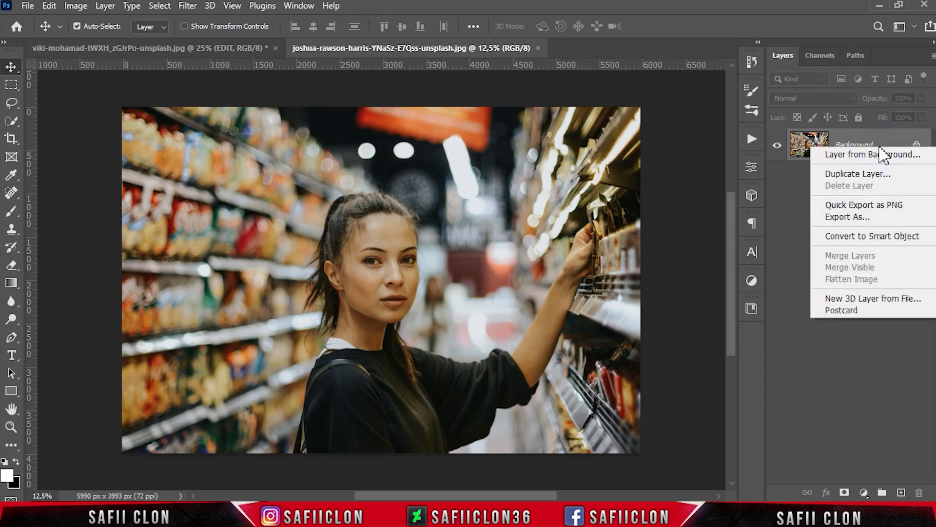
click(865, 174)
click(587, 131)
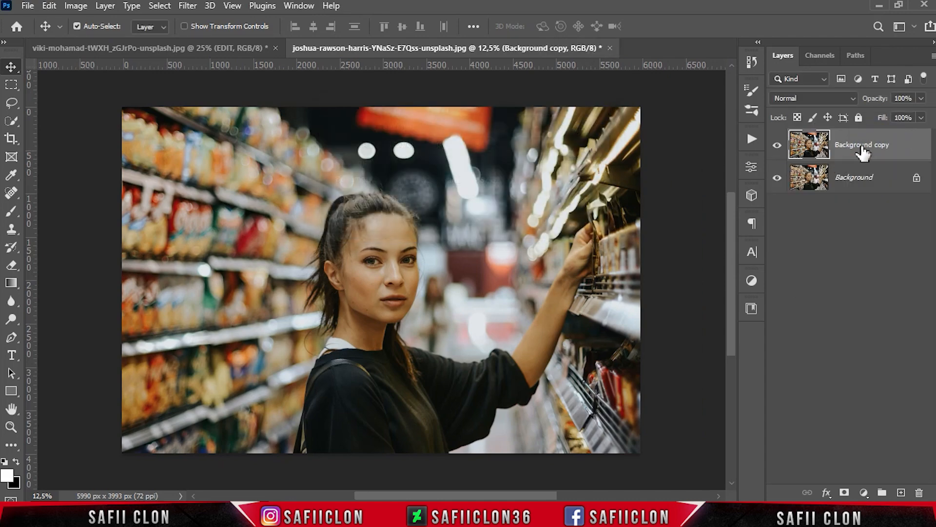
right_click(865, 152)
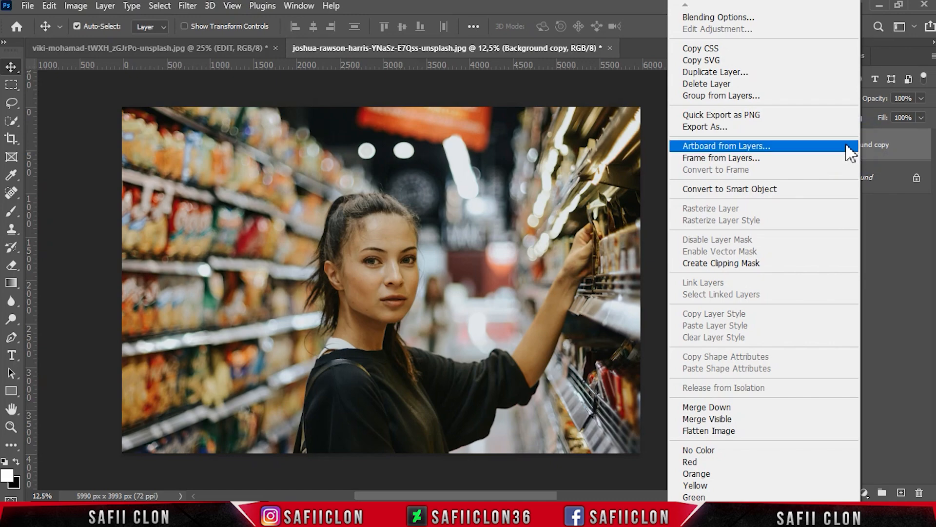
click(755, 189)
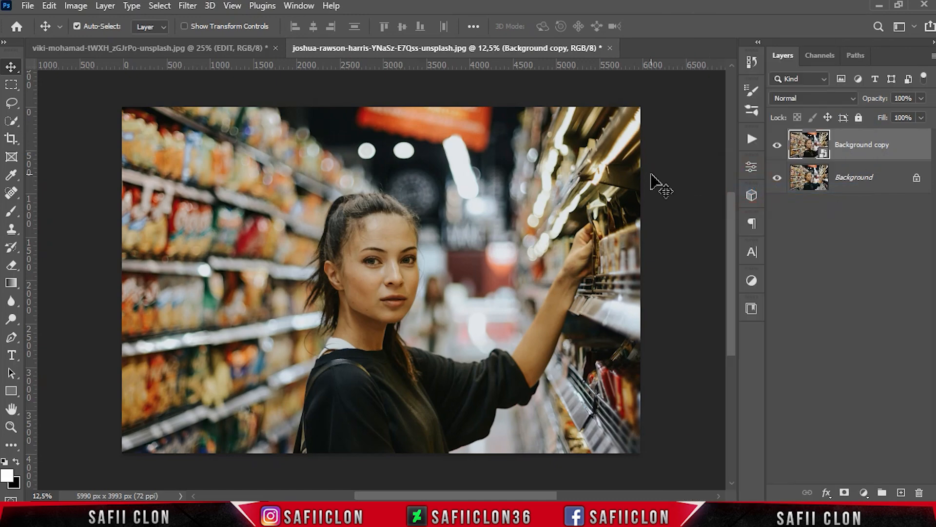
Open the Camera Raw Filter on the Background copy and load the saved settings file GFLM.xmp.
click(186, 6)
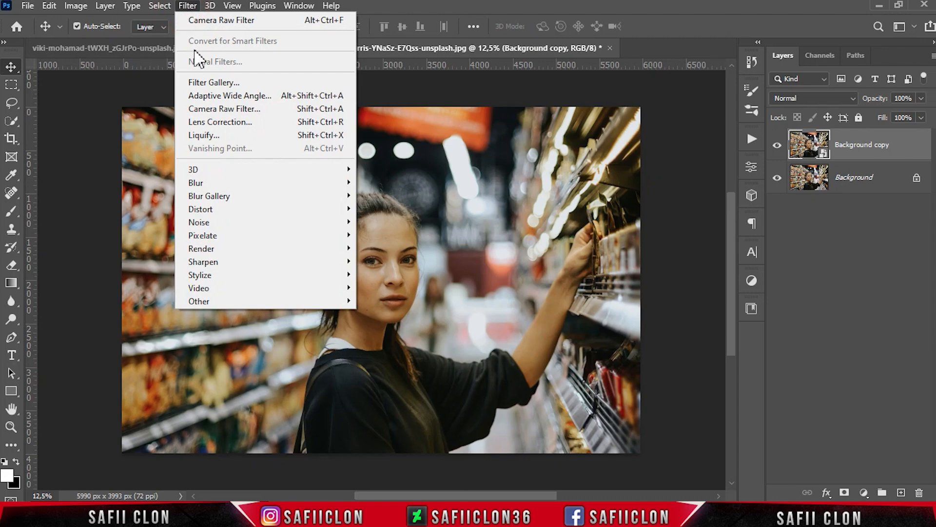
click(264, 109)
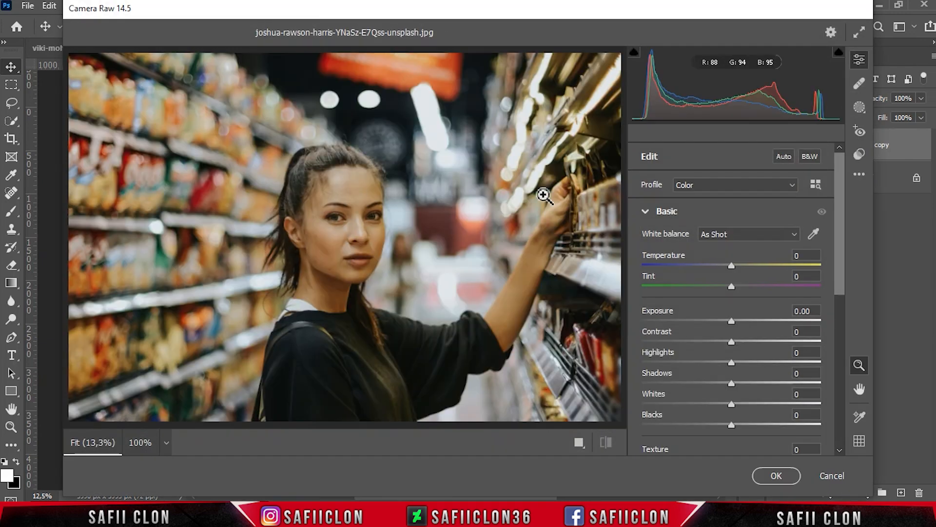
click(860, 174)
click(790, 335)
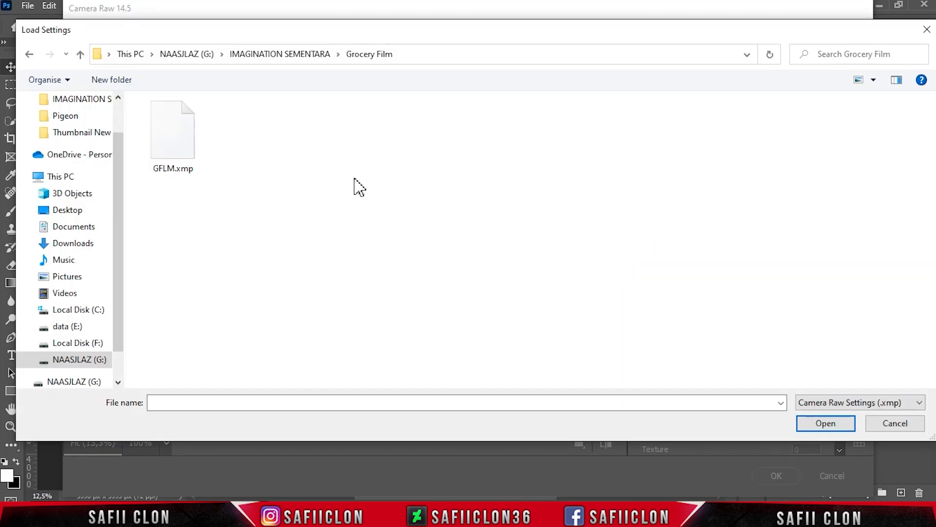
click(173, 134)
click(832, 422)
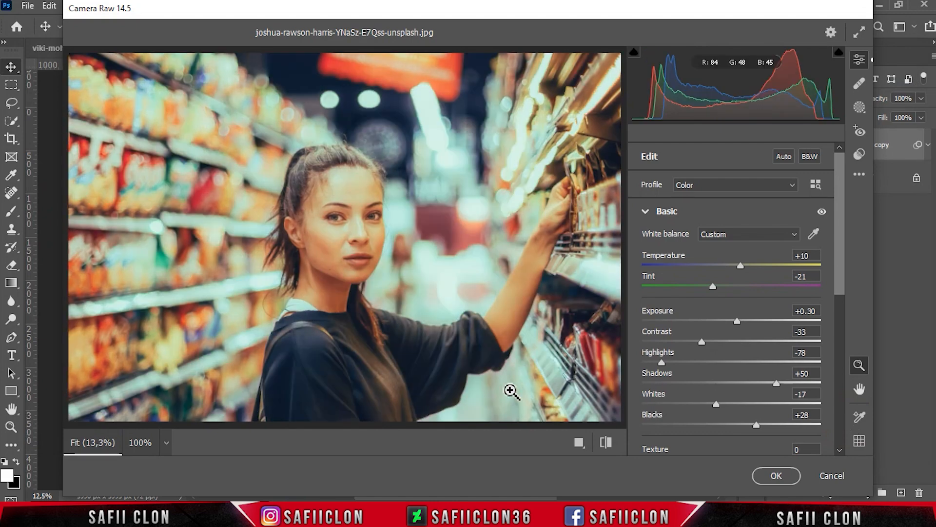
Cycle through the before/after views of the woman at the shelf and apply the Camera Raw adjustments.
click(583, 444)
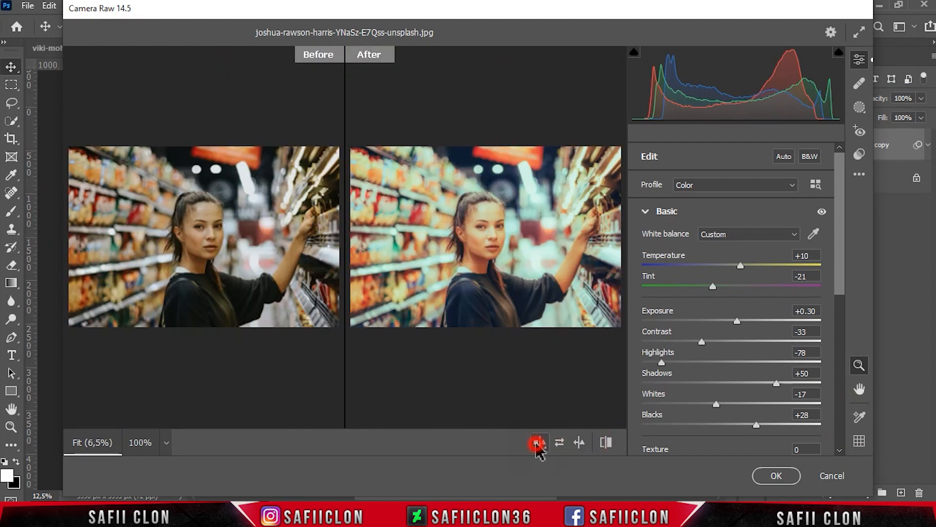
click(539, 442)
click(537, 444)
click(537, 445)
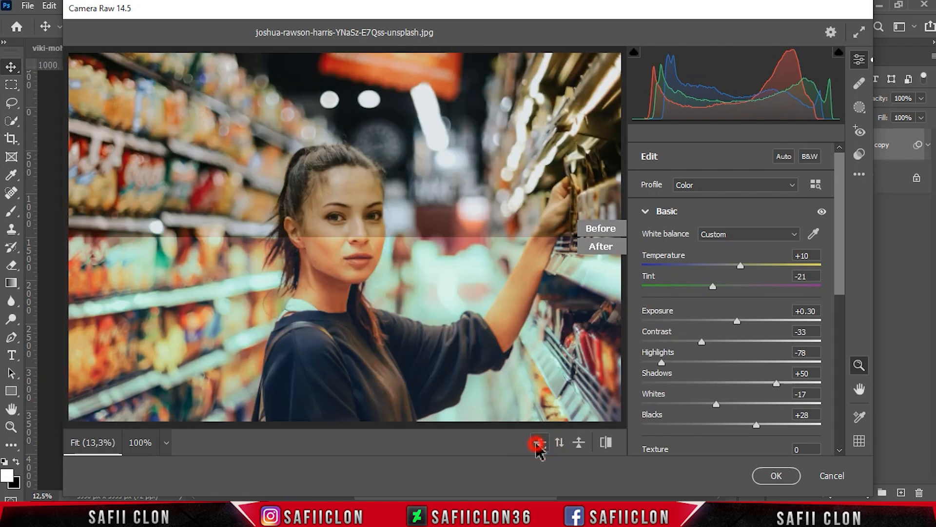
click(537, 445)
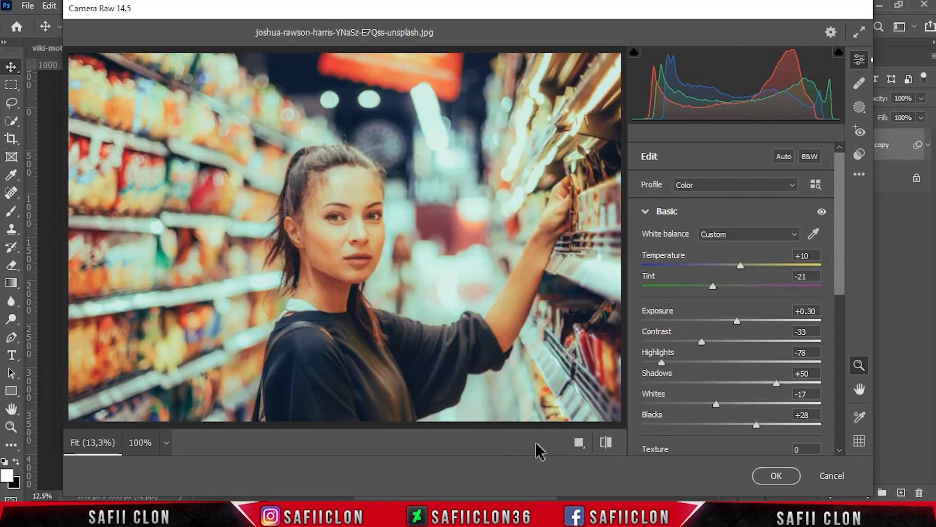
click(779, 475)
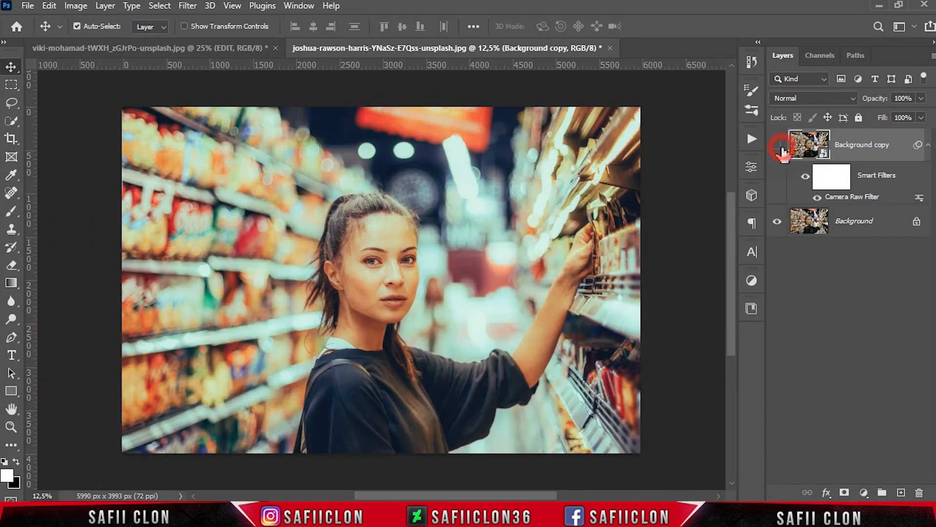
Compare the graded Background copy with the original by toggling the copy's visibility.
click(778, 145)
click(779, 145)
click(779, 146)
click(778, 145)
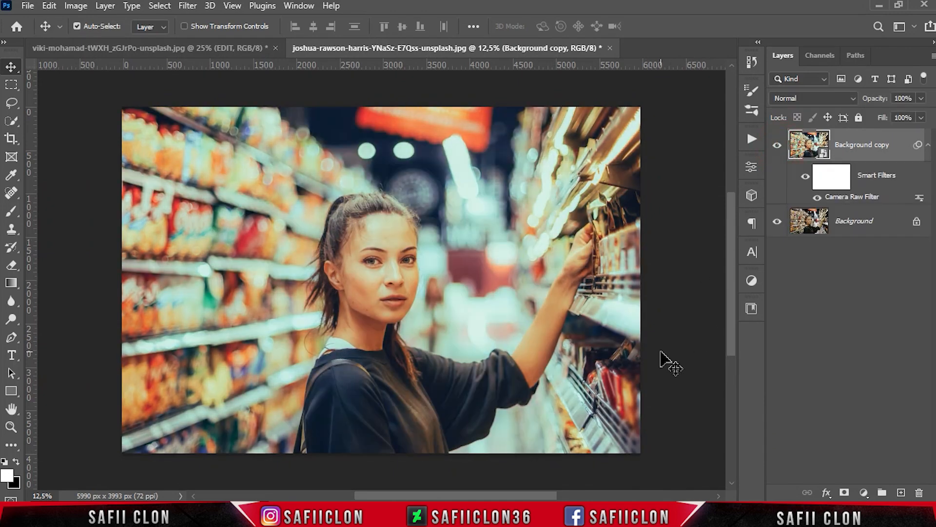
Open the portrait photo of the long-haired woman in a white T-shirt from the Grocery Film folder.
click(27, 5)
click(47, 32)
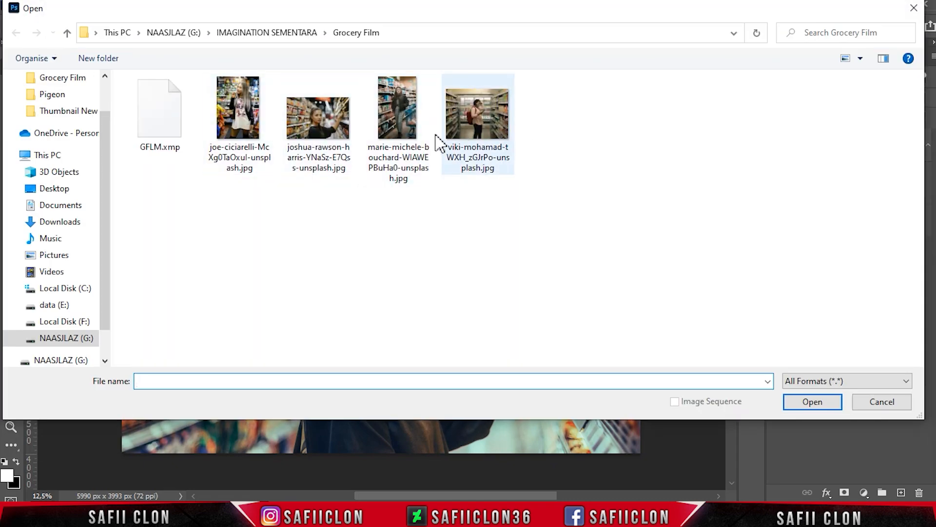
click(238, 115)
click(805, 402)
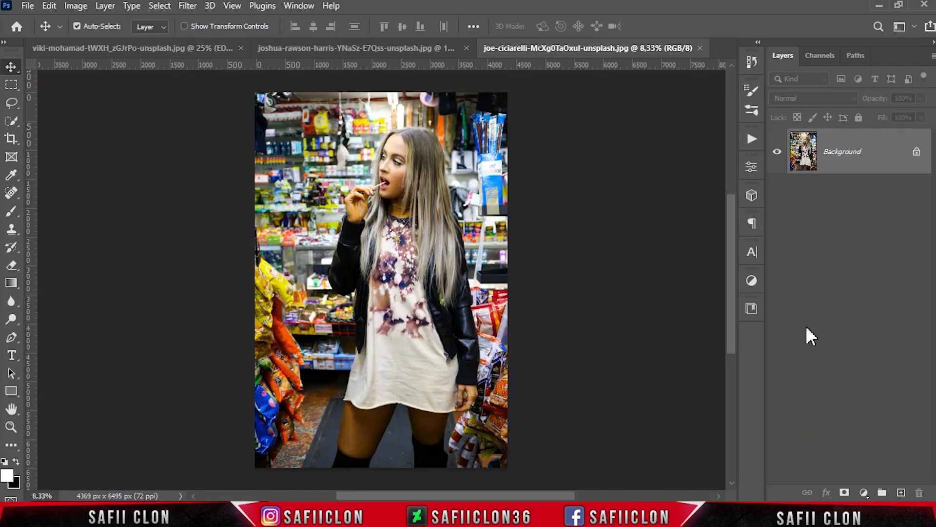
Unlock the Background layer of the T-shirt photo and duplicate it as Layer 0 copy.
click(917, 152)
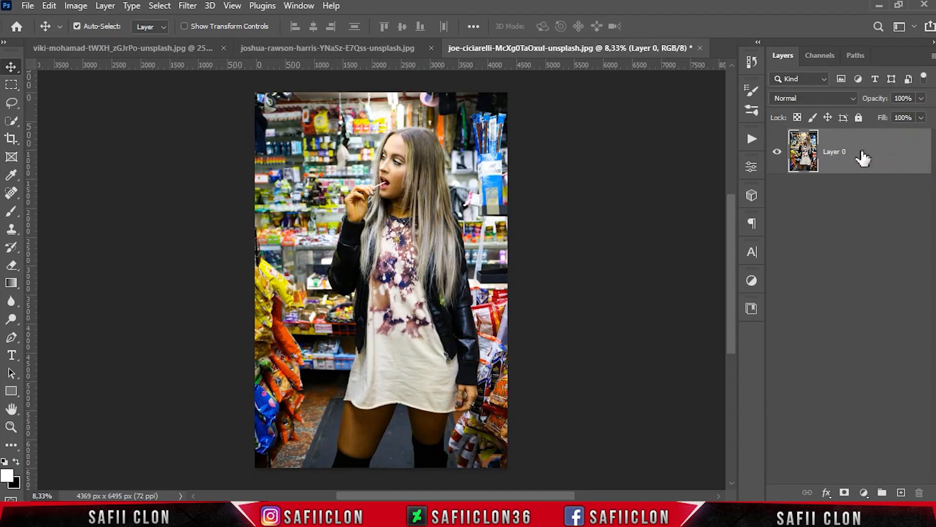
right_click(861, 159)
click(714, 72)
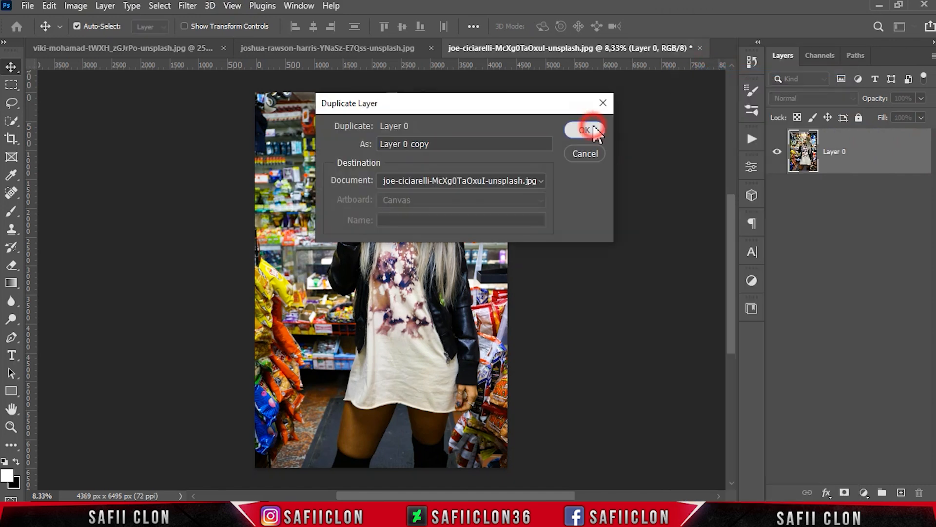
click(595, 129)
Reapply the last Camera Raw Filter to Layer 0 copy and toggle the copy's visibility to compare it with the original.
click(188, 7)
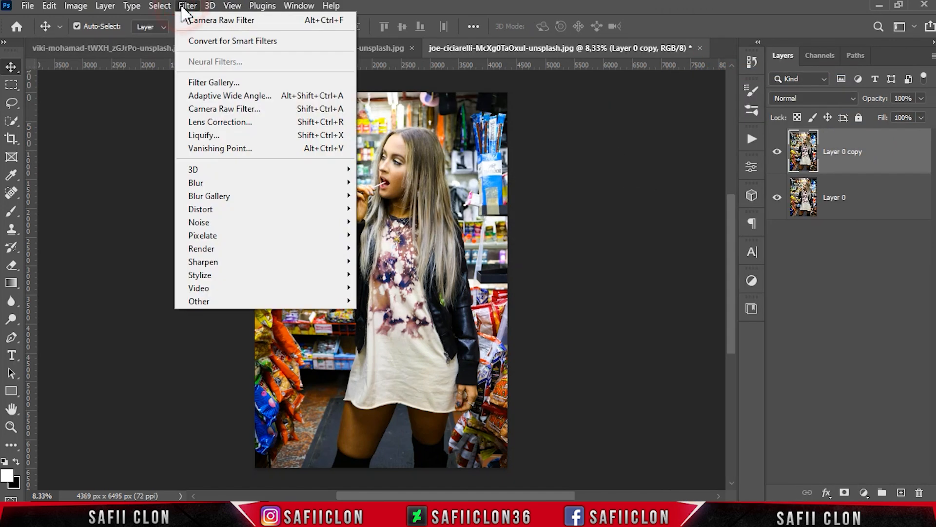
click(264, 21)
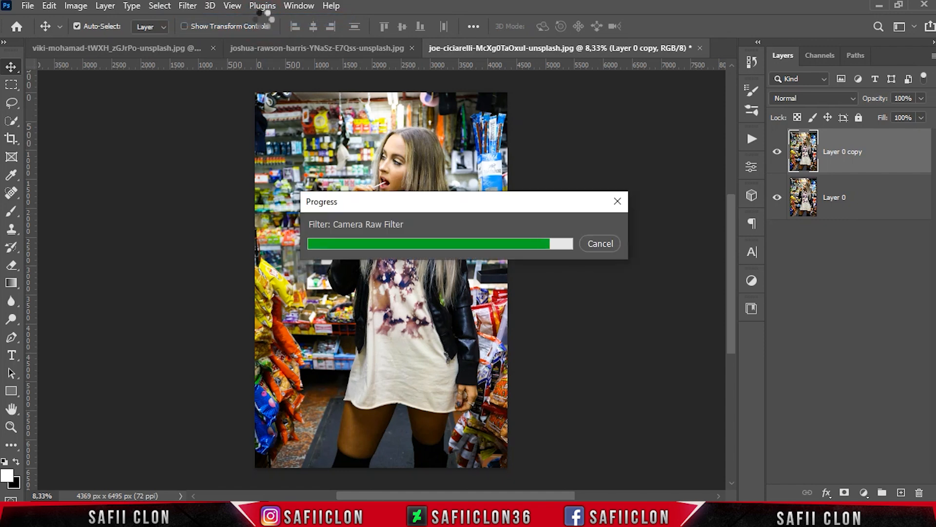
click(777, 151)
click(777, 151)
click(777, 151)
click(778, 151)
click(777, 151)
Open the portrait photo of the woman in plaid trousers beside a blue cart from the Grocery Film folder.
click(28, 5)
click(42, 31)
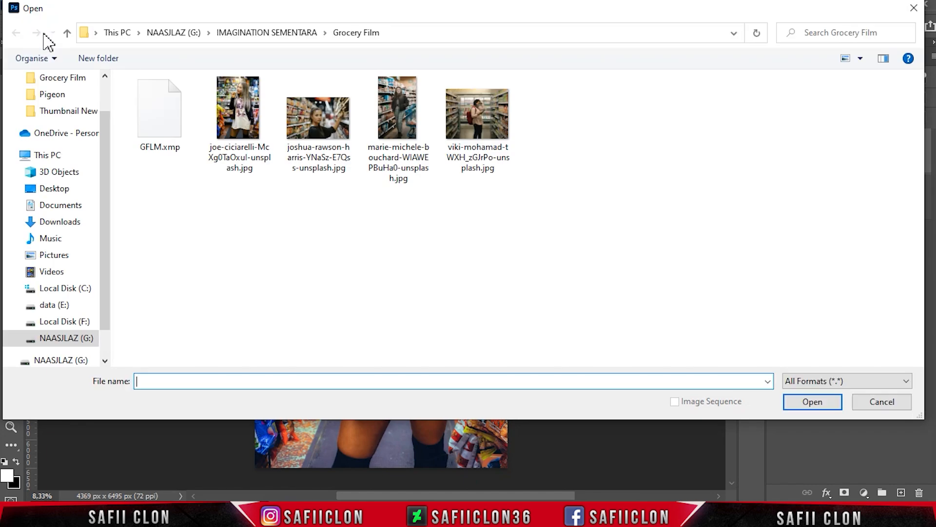
click(423, 149)
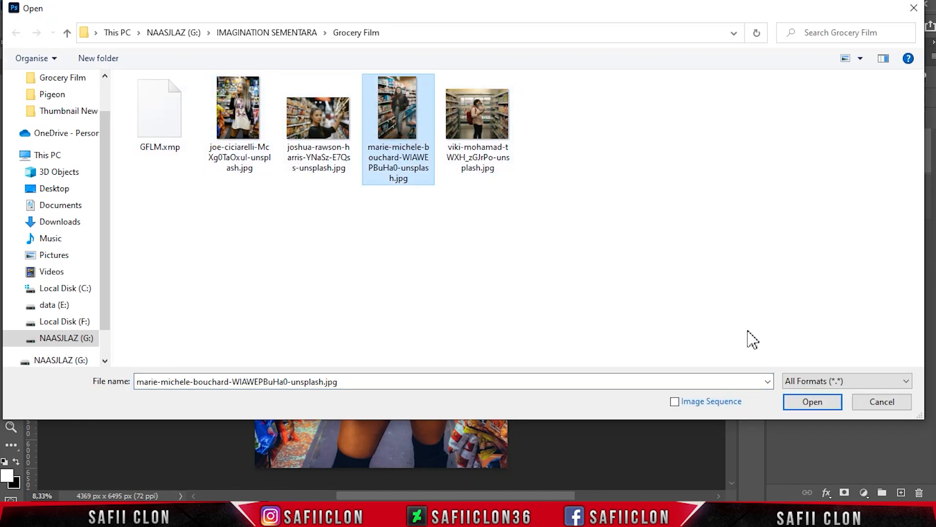
click(813, 402)
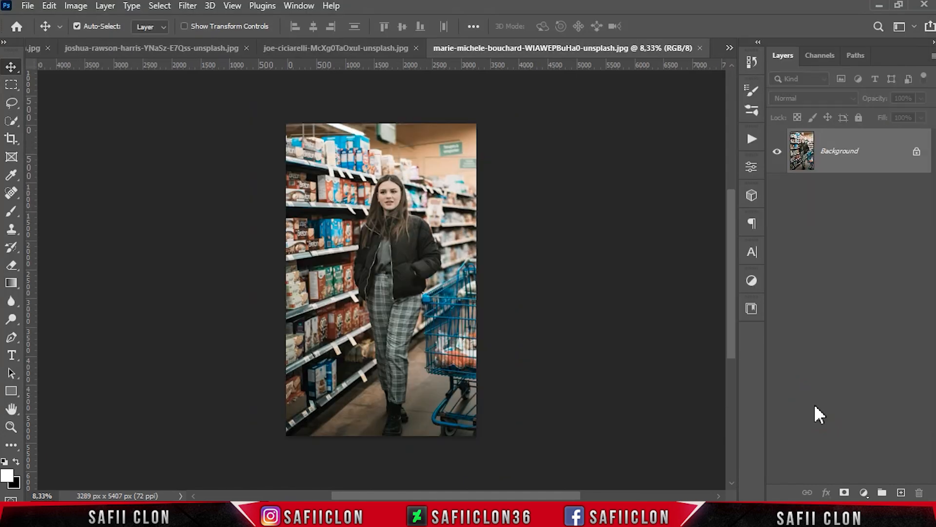
Unlock and duplicate the Background layer of the plaid-trousers photo, converting the copy to a smart object.
click(917, 153)
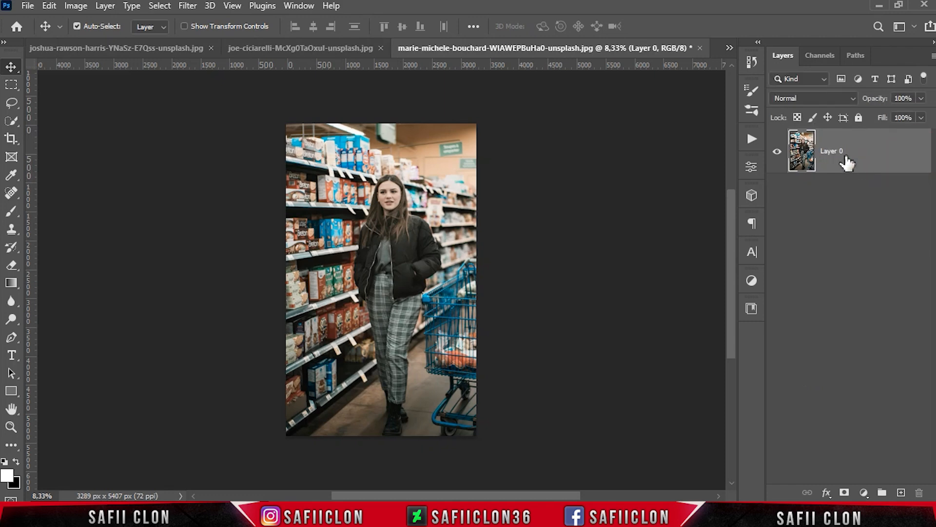
key(ctrl+j)
click(871, 153)
right_click(872, 153)
click(777, 190)
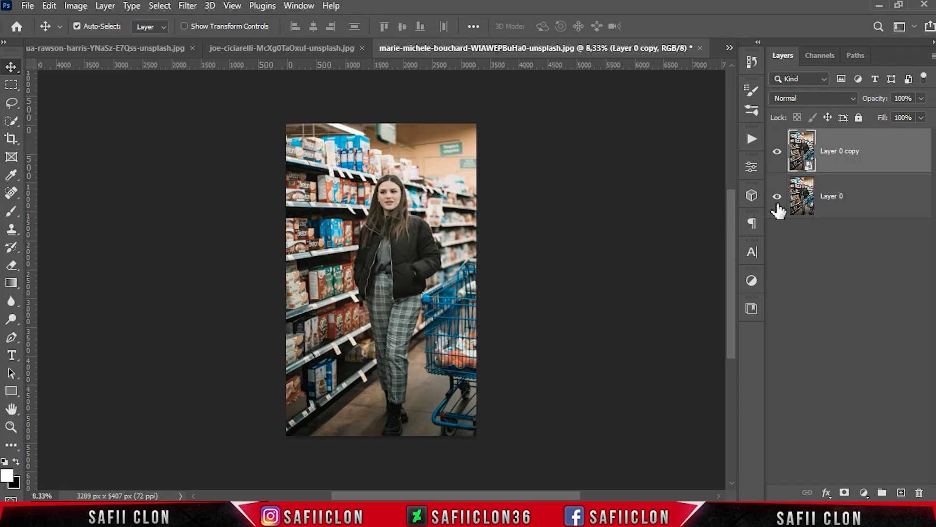
Open the Camera Raw Filter on Layer 0 copy and apply the previous settings.
click(187, 5)
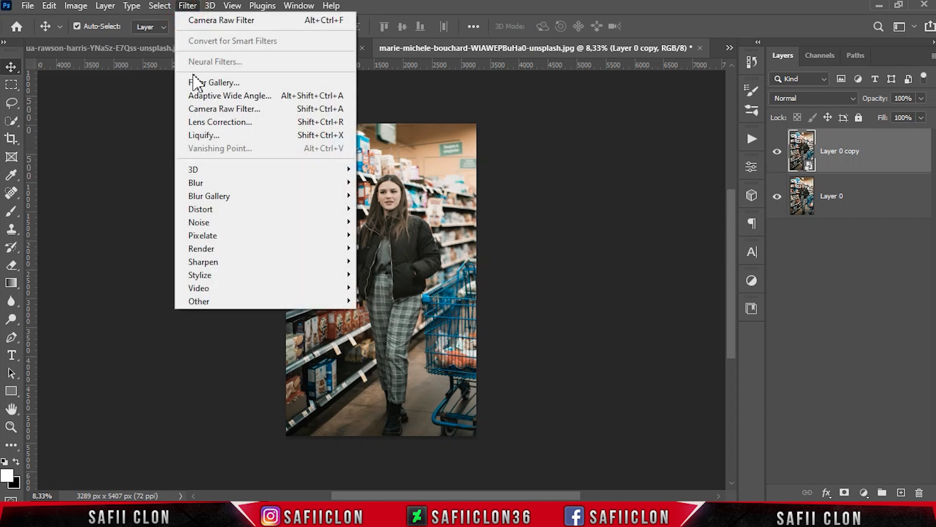
click(235, 109)
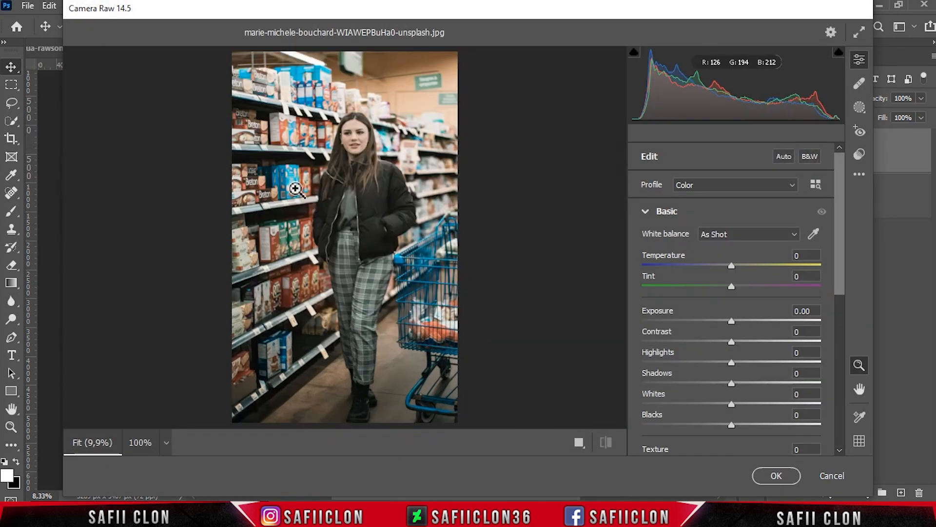
click(859, 174)
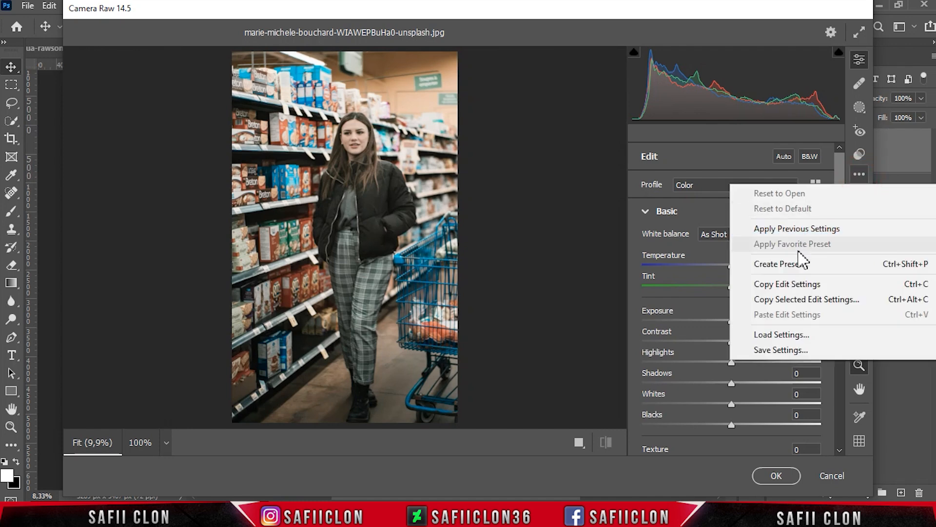
click(793, 229)
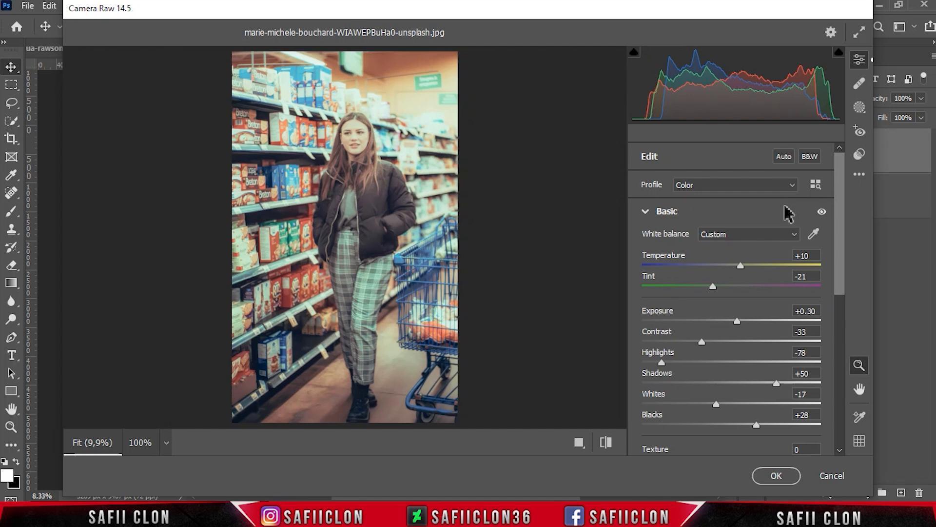
Cycle through the before/after views of the woman beside the cart, ending on the single view.
click(579, 442)
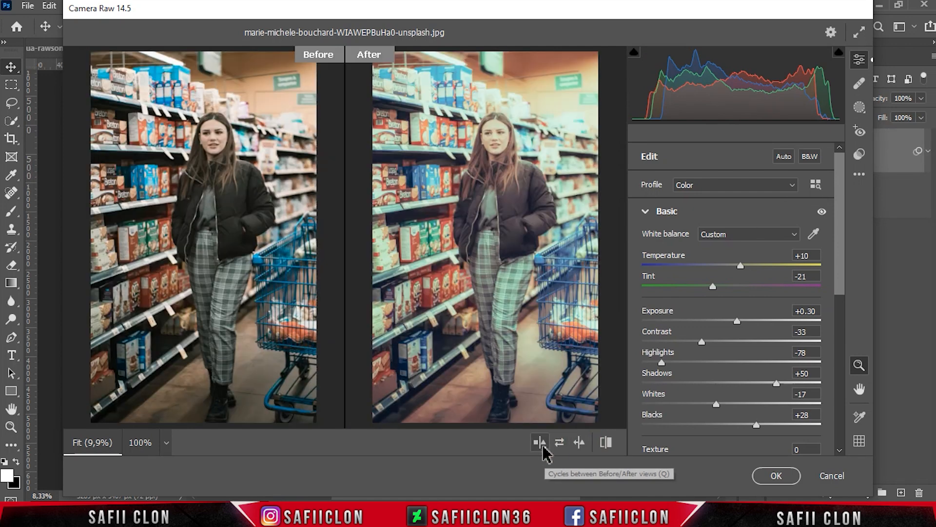
click(539, 444)
click(541, 443)
click(540, 443)
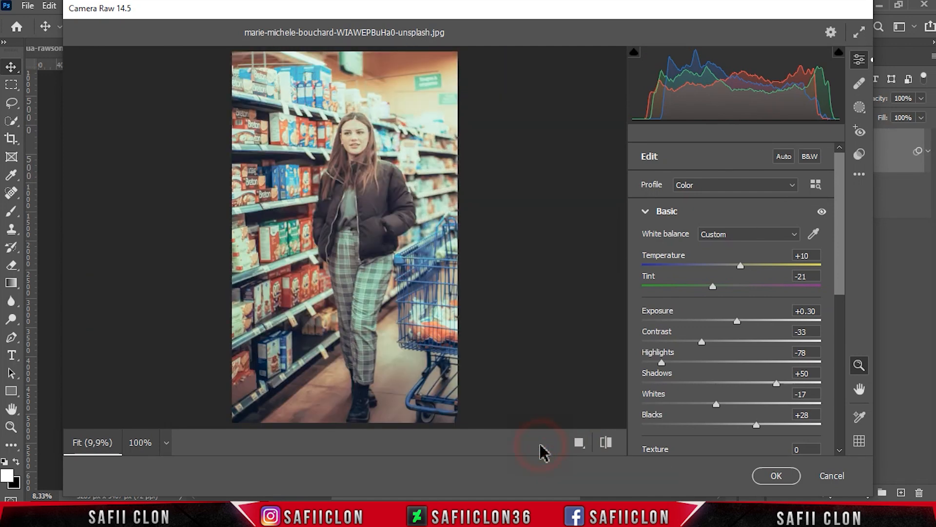
Accept the Camera Raw grade on the plaid-trousers photo and toggle the visibility of Layer 0 copy to compare it with the original.
click(754, 470)
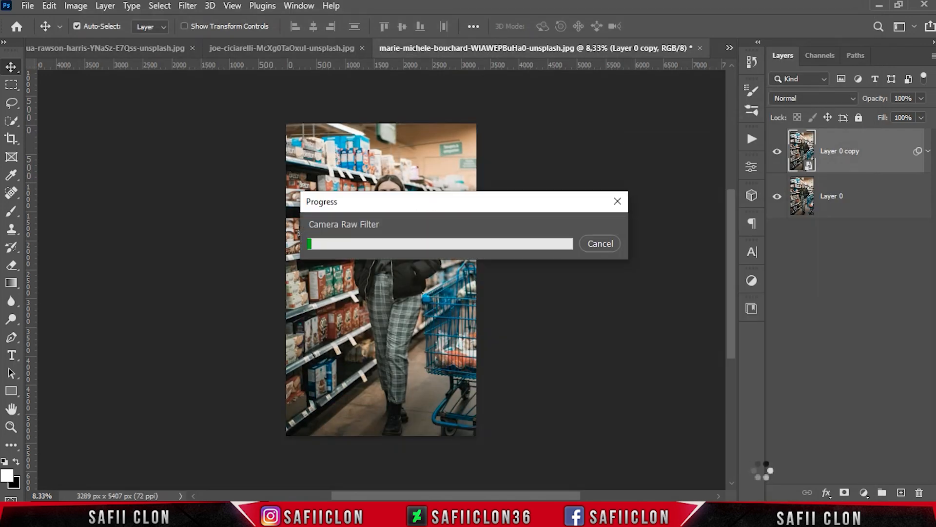
click(778, 152)
click(778, 153)
click(778, 153)
click(778, 153)
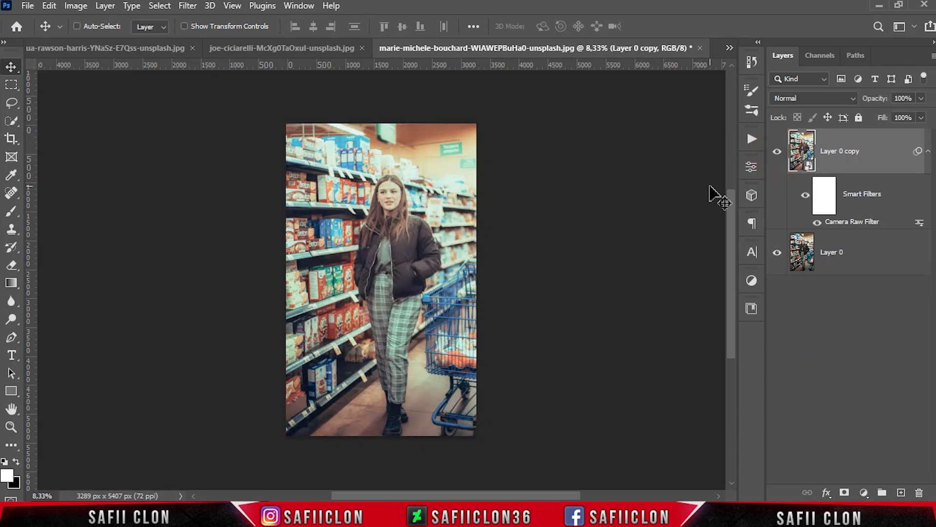
Examine the woman in plaid trousers up close, comparing the photo with Layer 0 copy hidden and shown.
key(ctrl+plus)
key(ctrl+plus)
key(ctrl+plus)
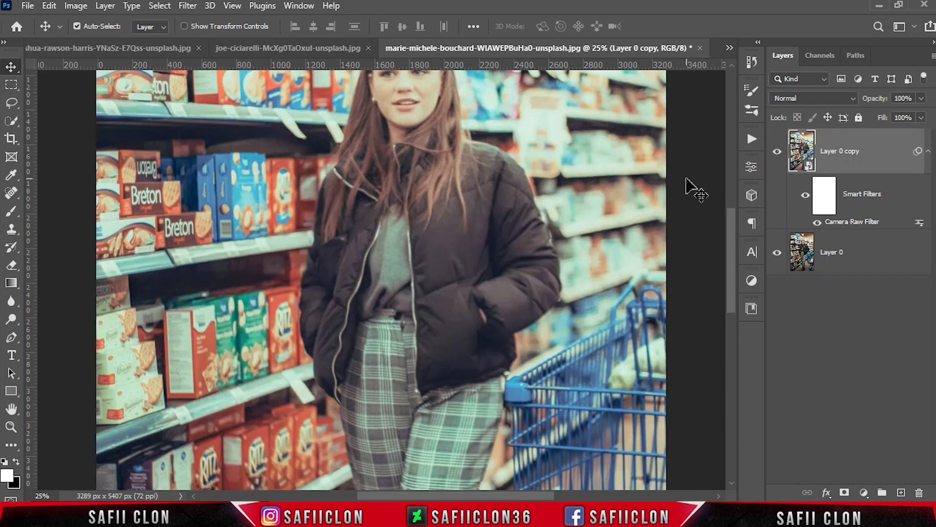
scroll(692, 188, up, 2)
click(778, 151)
click(778, 152)
click(778, 152)
click(778, 152)
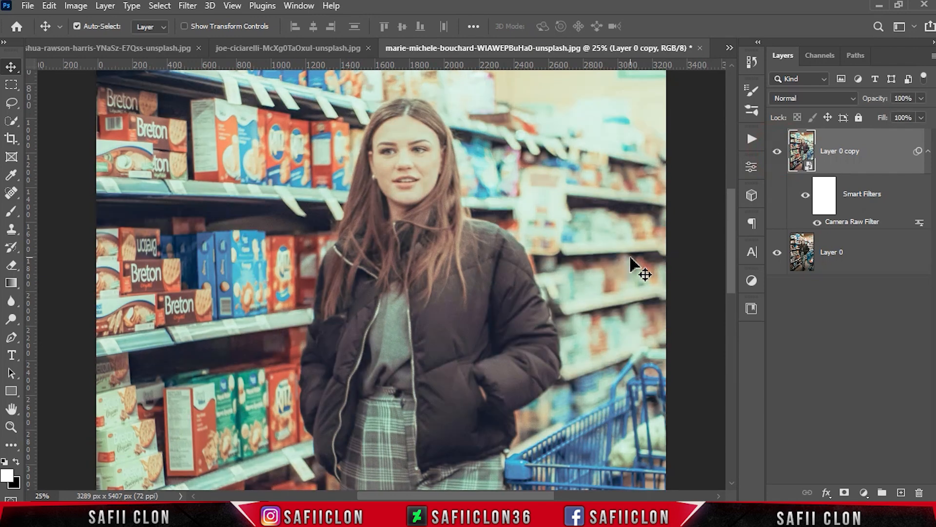
key(ctrl+minus)
key(ctrl+minus)
key(ctrl+minus)
key(ctrl+minus)
key(ctrl+plus)
key(ctrl+plus)
key(ctrl+plus)
key(ctrl+minus)
key(ctrl+minus)
Switch to the photo of the blonde woman in the tie-dye shirt and compare it with Layer 0 copy hidden and shown.
click(281, 49)
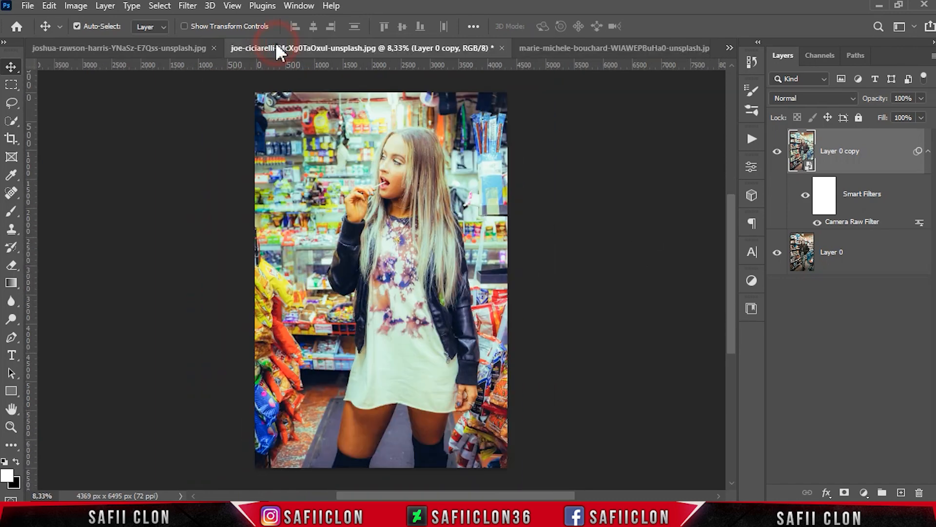
click(777, 152)
click(777, 152)
click(777, 152)
click(778, 153)
key(ctrl+plus)
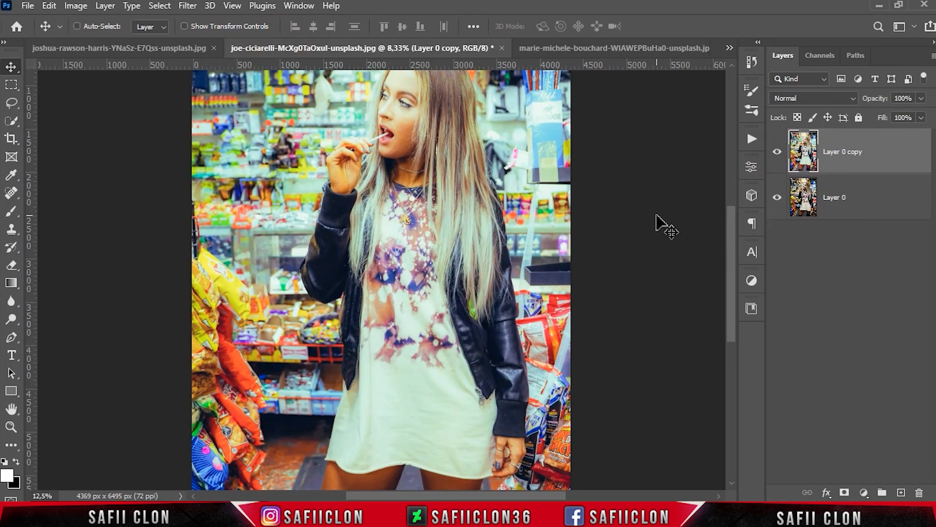
key(ctrl+minus)
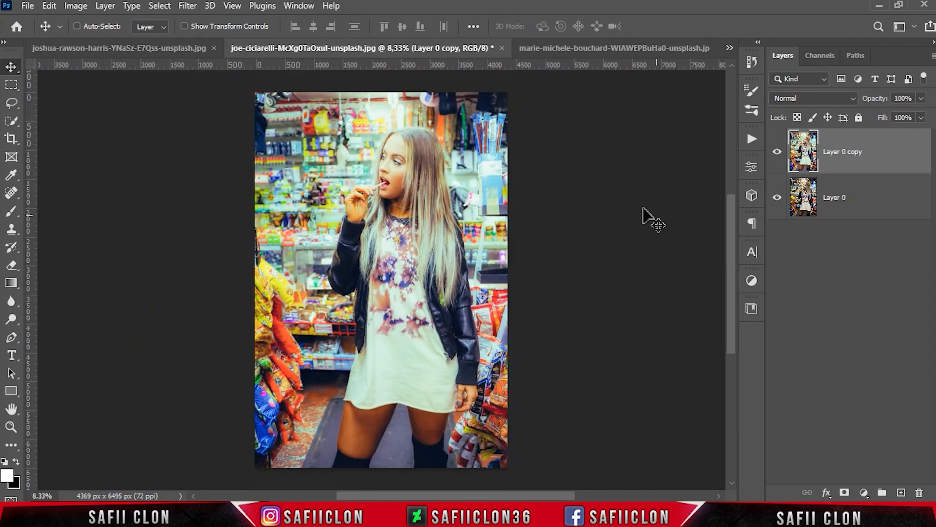
click(777, 153)
click(777, 153)
click(777, 153)
click(777, 153)
Switch to the photo of the woman reaching for a shelf and compare its grade with the original, in full and up close.
click(165, 49)
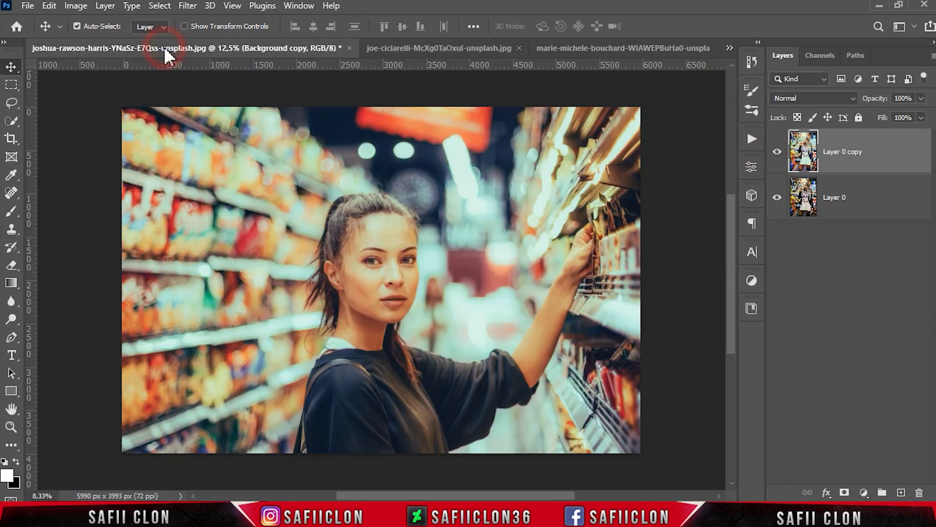
click(777, 145)
click(777, 145)
click(778, 145)
click(778, 145)
key(ctrl+plus)
click(781, 149)
click(782, 149)
click(781, 148)
click(782, 148)
click(781, 149)
key(ctrl+minus)
Switch to the photo of the masked woman with the red backpack and toggle the EDIT layer to compare it with ORIGINAL.
click(730, 47)
click(586, 54)
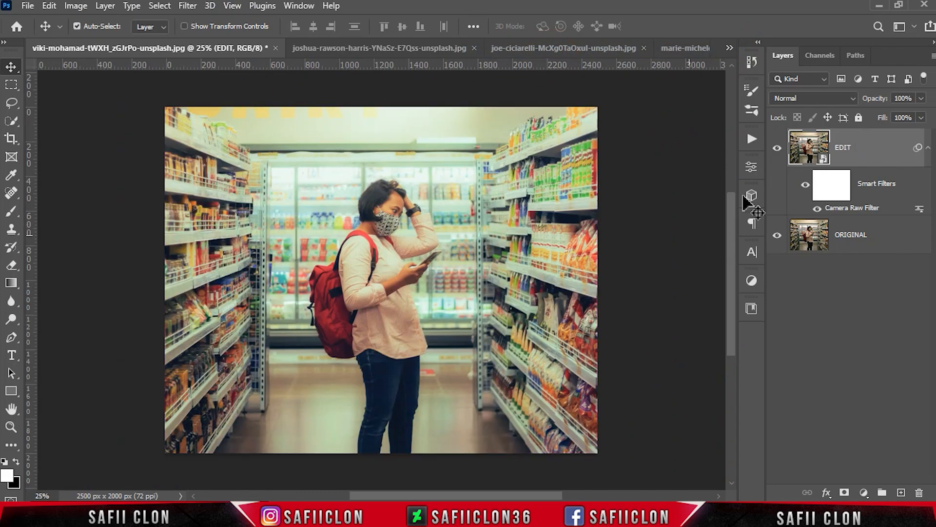
click(777, 148)
click(777, 148)
click(777, 148)
click(777, 147)
Examine the masked woman up close and in full view with the EDIT layer hidden and shown.
key(ctrl+plus)
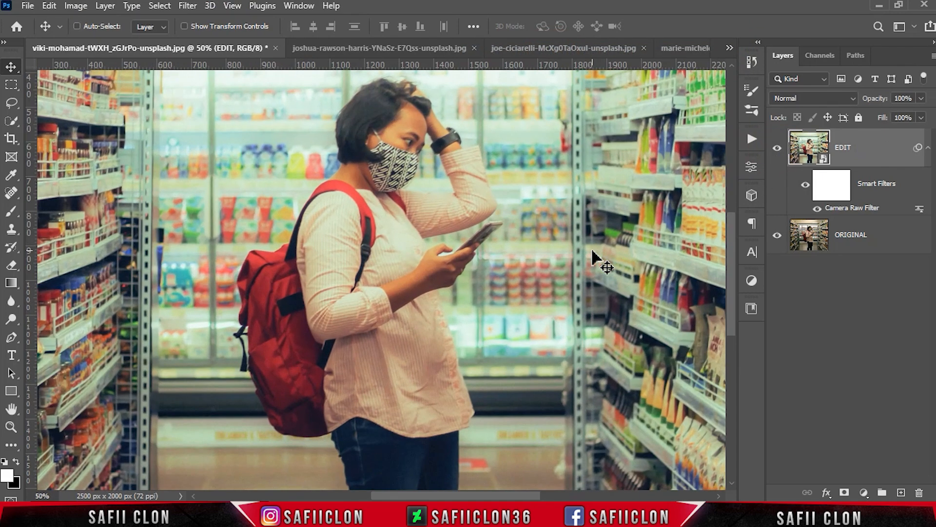
scroll(592, 257, up, 5)
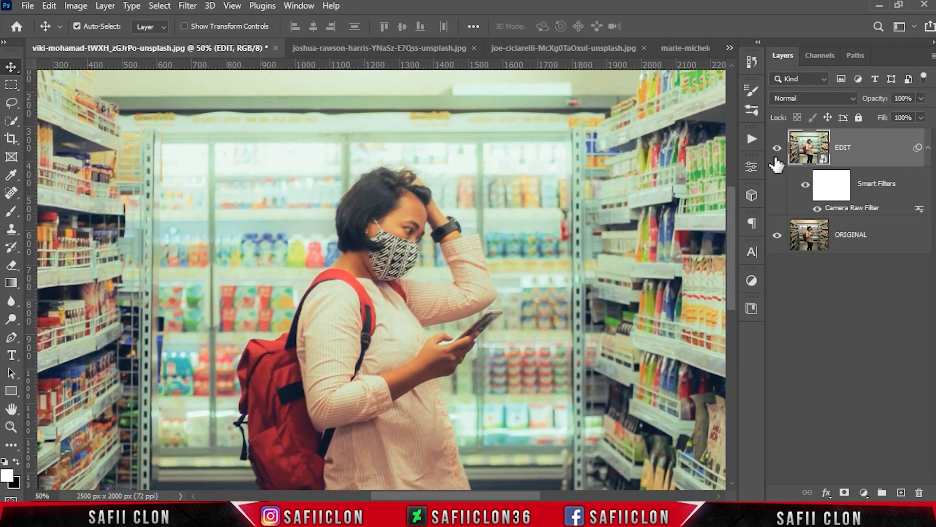
click(777, 148)
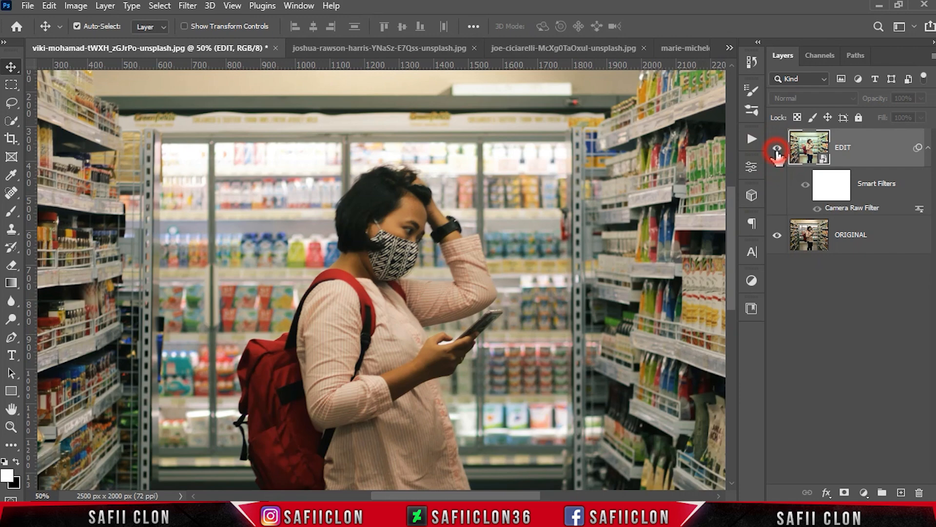
click(777, 148)
key(ctrl+minus)
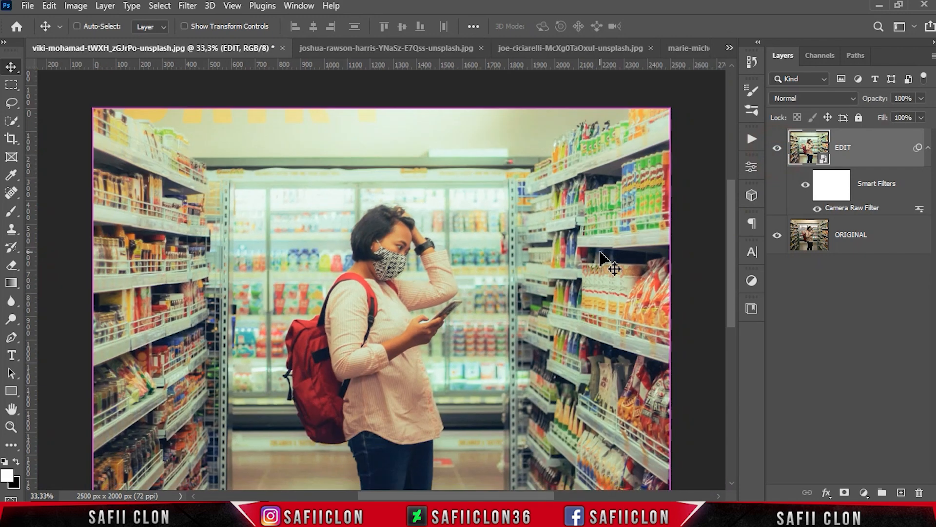
key(ctrl+minus)
click(777, 148)
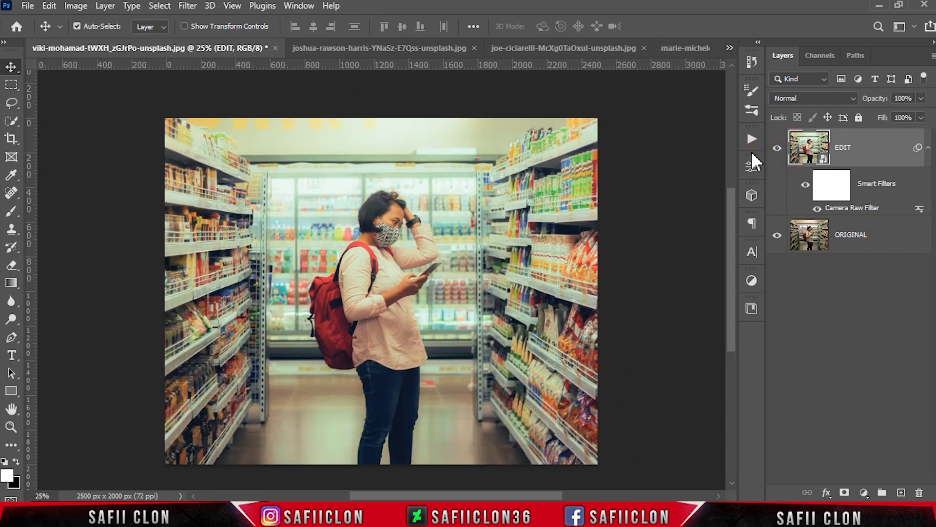
key(ctrl+plus)
key(ctrl+plus)
key(ctrl+plus)
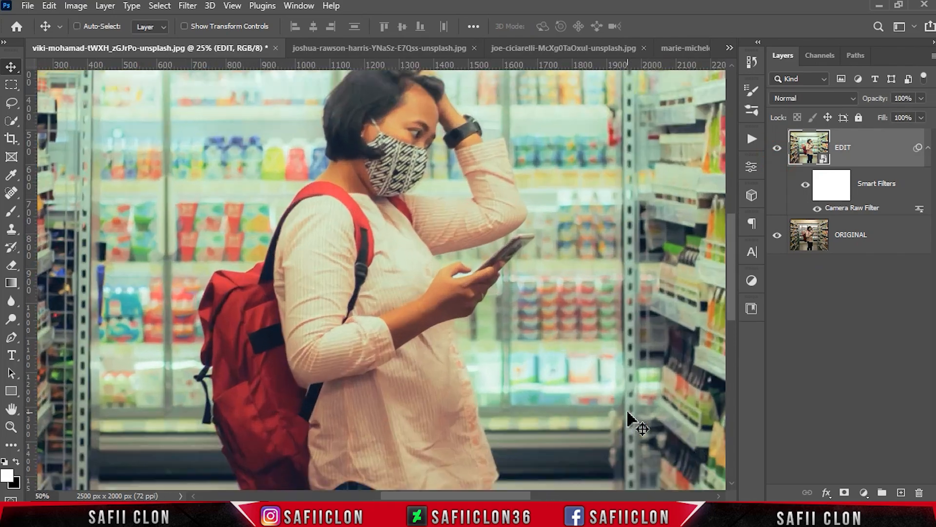
key(ctrl+minus)
key(ctrl+minus)
key(ctrl+minus)
key(ctrl+plus)
key(ctrl+minus)
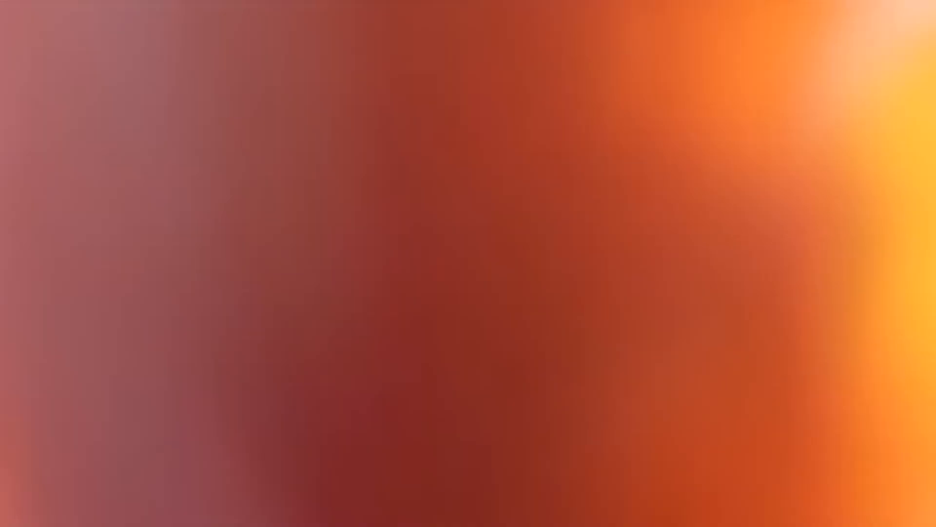